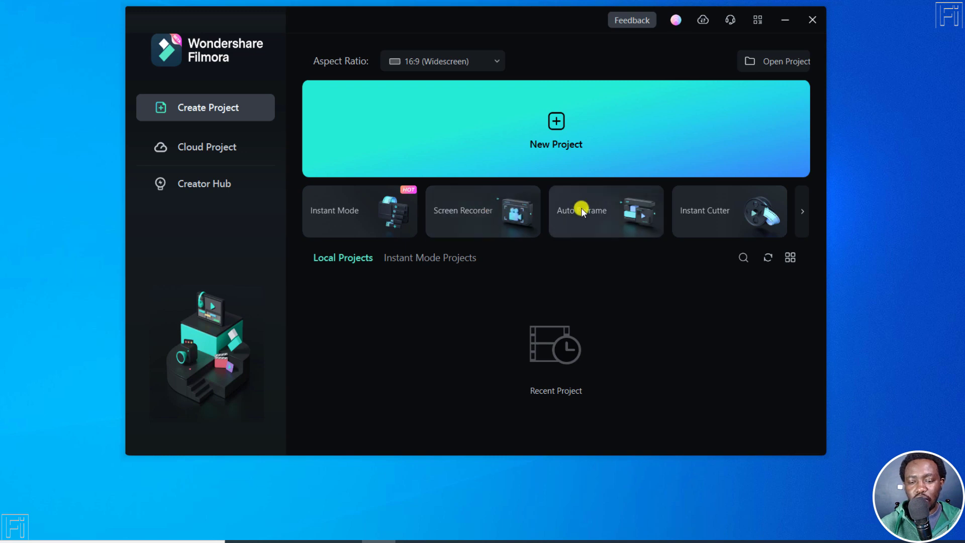
Step: Scroll the start-screen tool carousel right to show Silence Detection and Auto Beat Sync
left_click(802, 211)
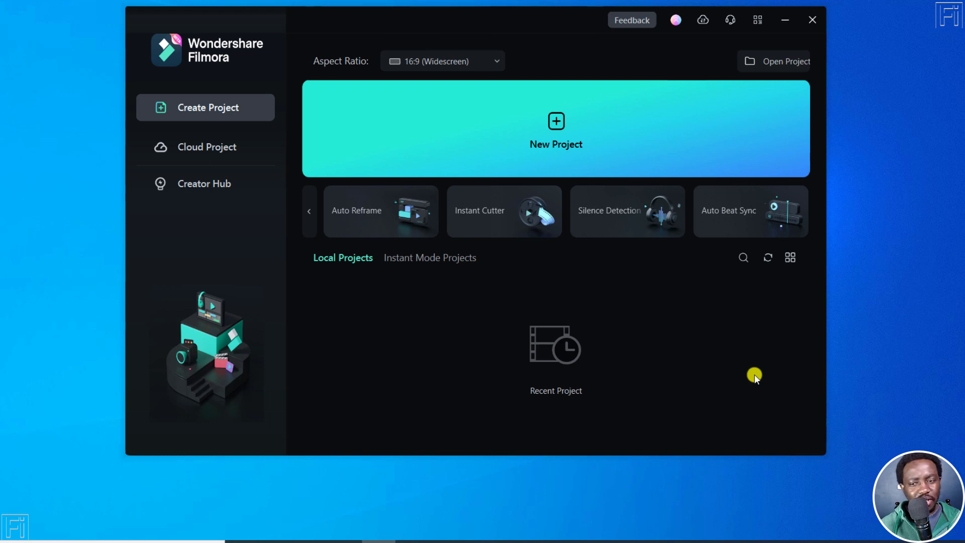
Step: Create a new blank project and browse the Travel and Split Screen templates
left_click(552, 138)
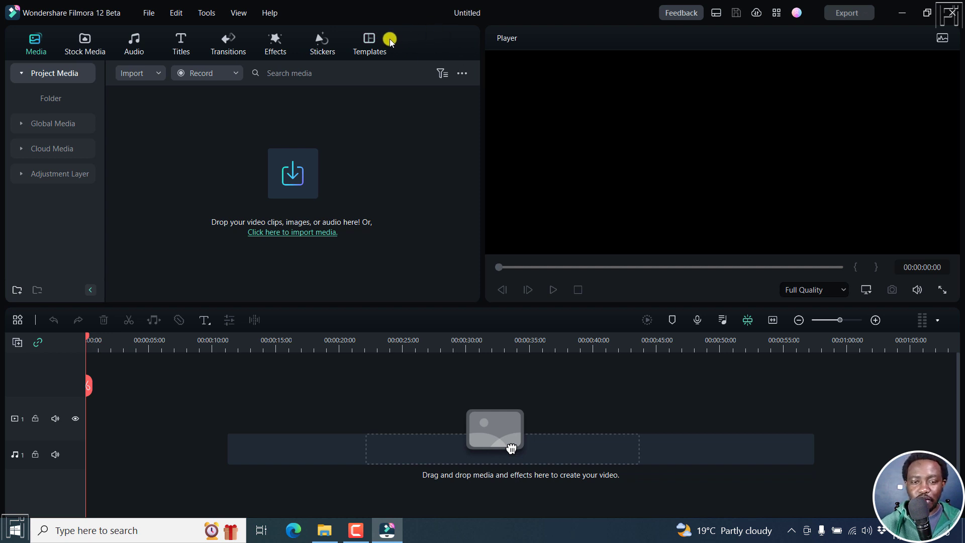
left_click(371, 40)
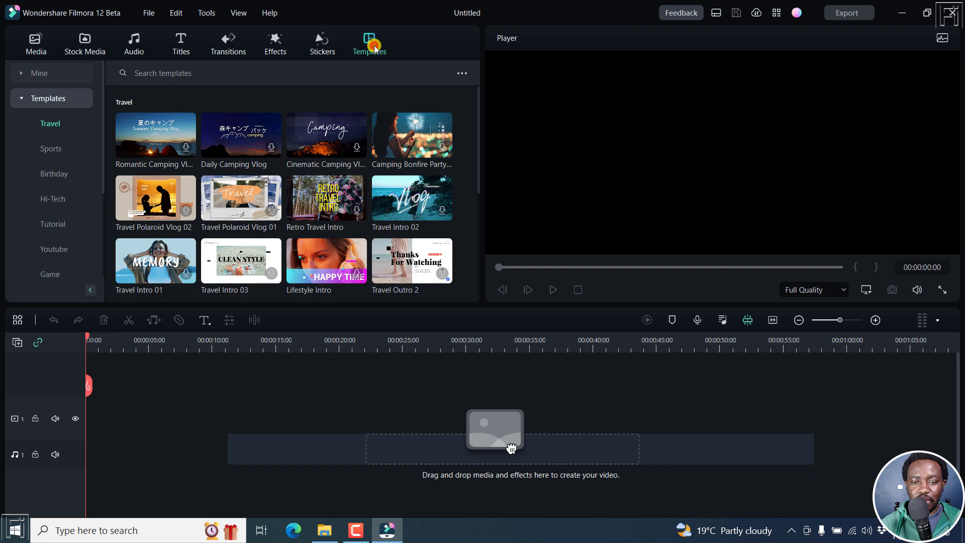
left_click(22, 98)
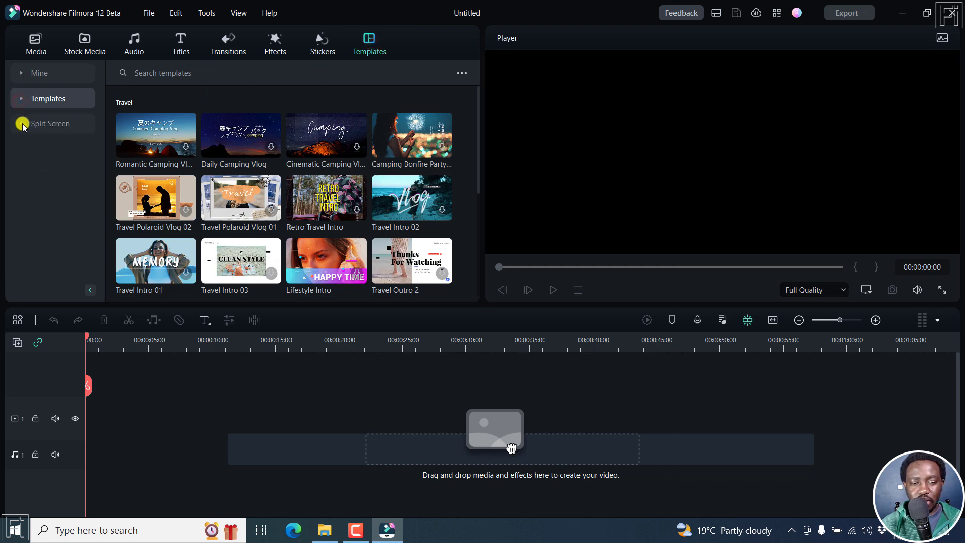
left_click(21, 123)
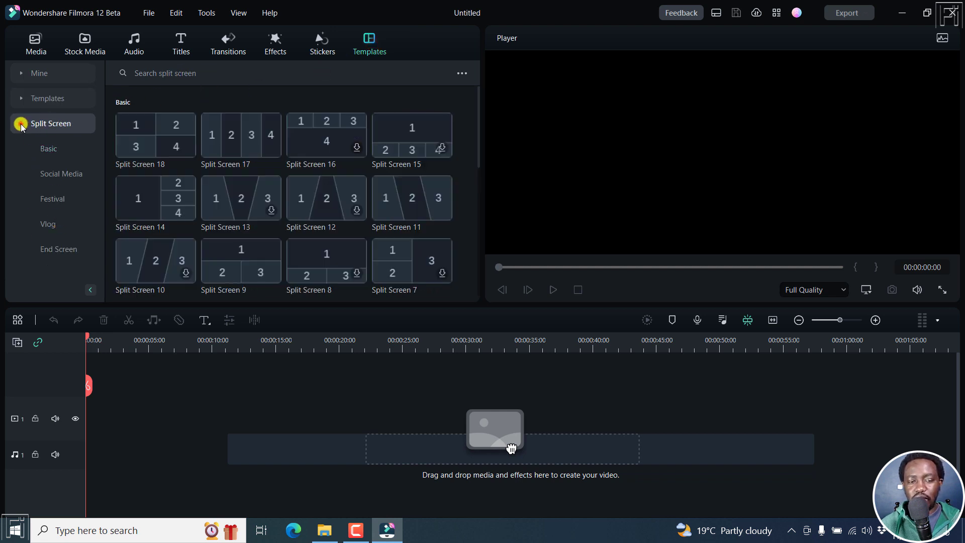
left_click(21, 125)
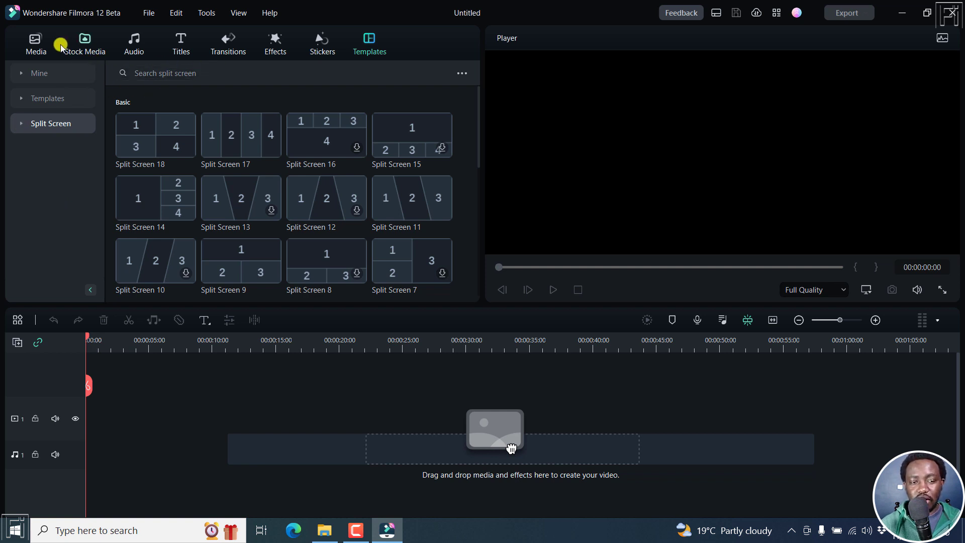
Step: View the Media tab's Adjustment Layer presets, then return to the empty Project Media
left_click(34, 45)
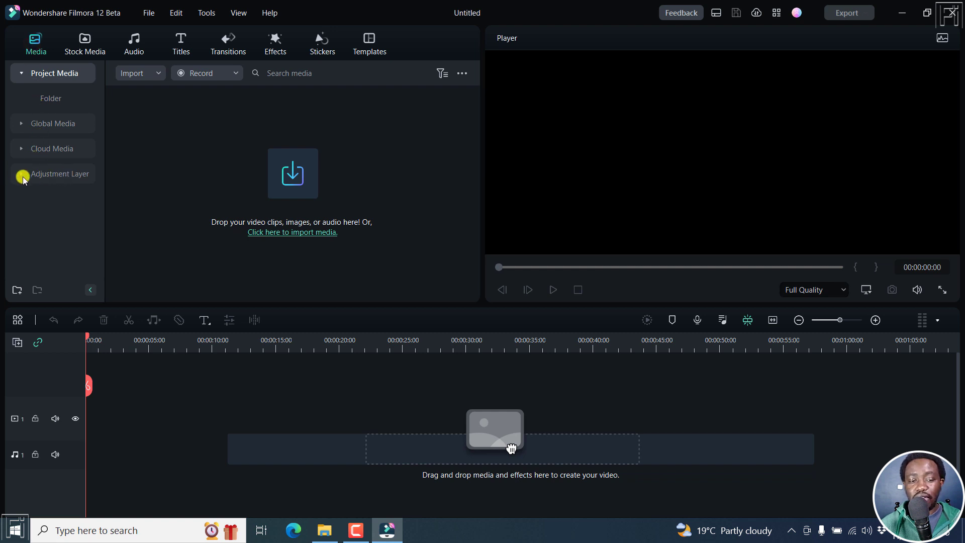
left_click(23, 175)
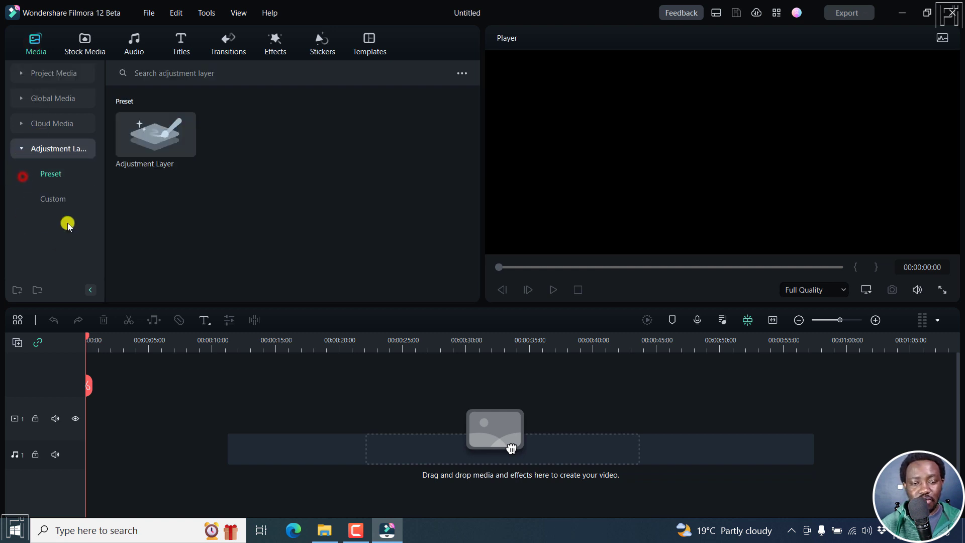
left_click(23, 149)
left_click(20, 80)
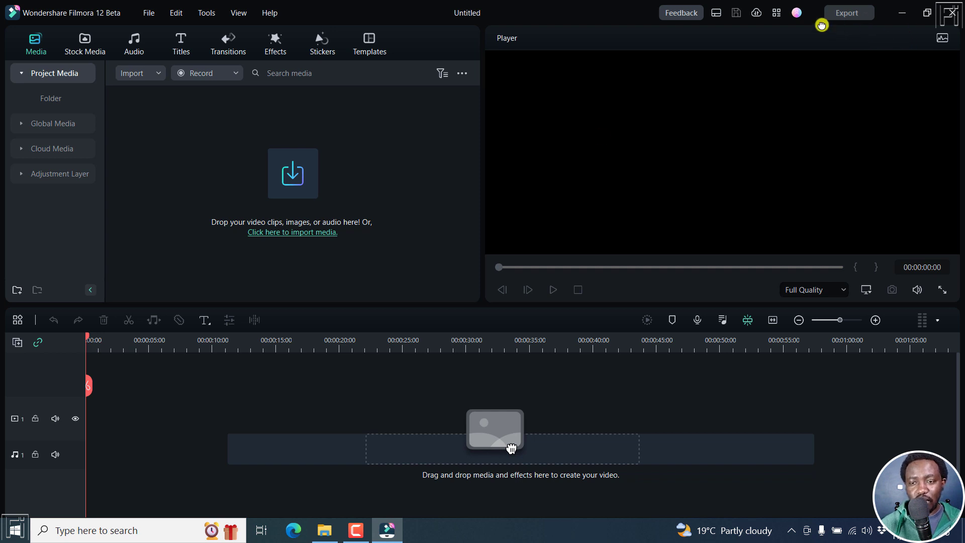
Step: Switch the workspace to Default, then Organize layout, and collapse and re-expand the media sidebar
left_click(716, 14)
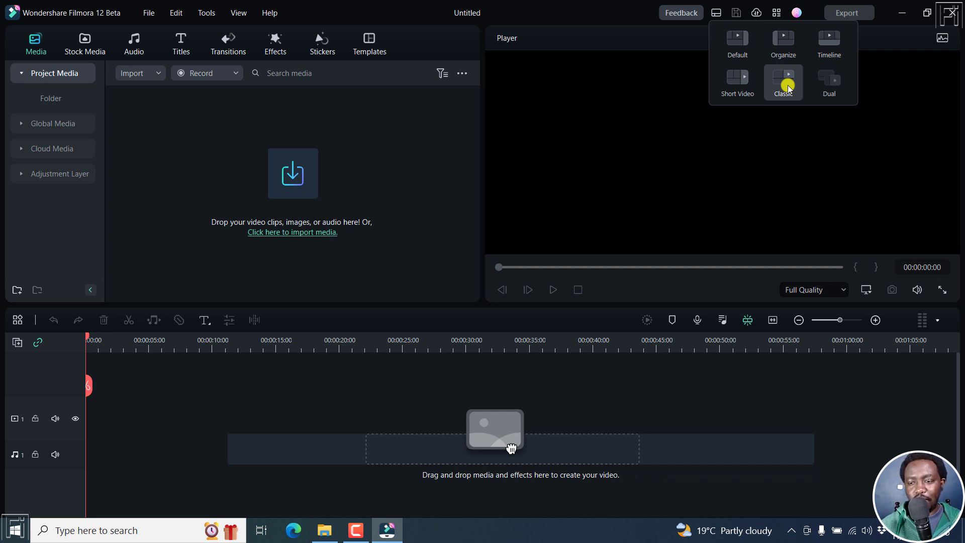
left_click(735, 41)
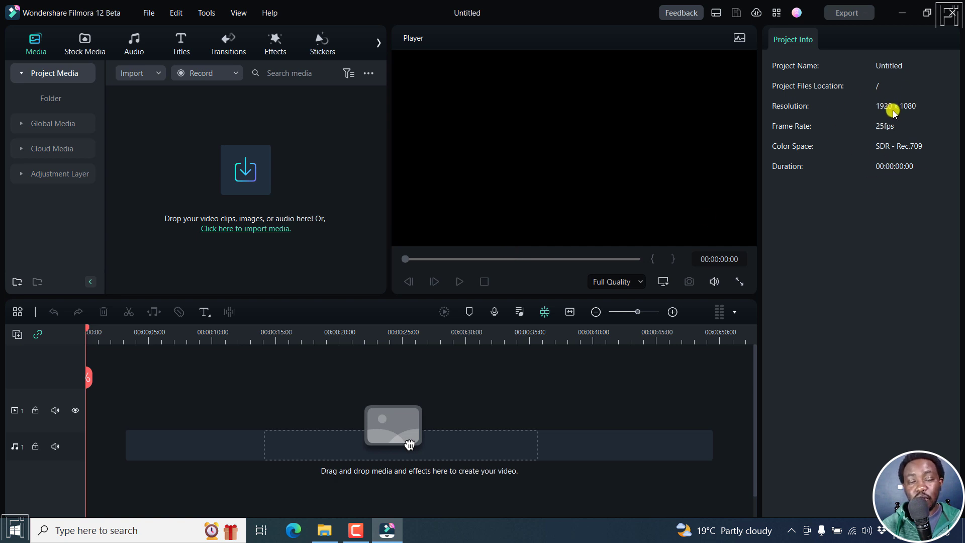
left_click(715, 12)
left_click(781, 47)
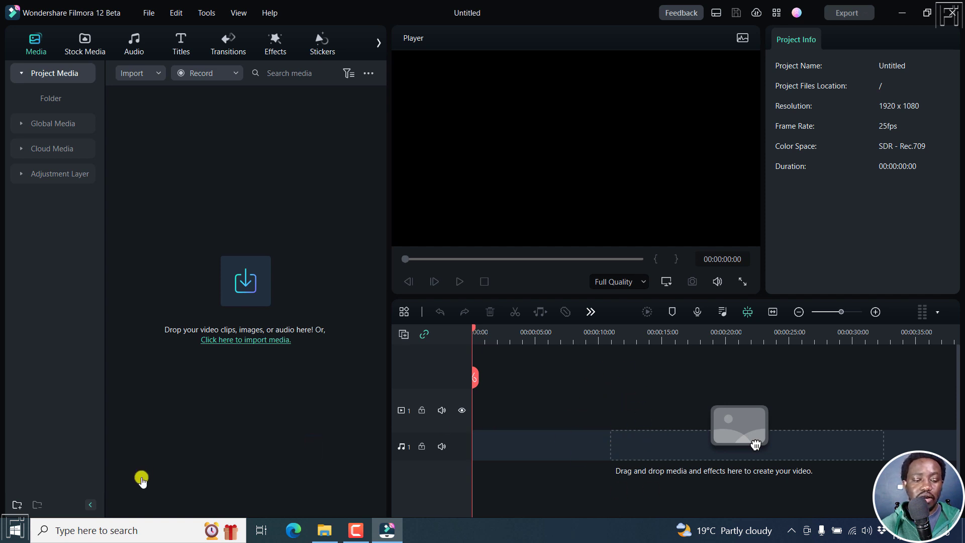
left_click(91, 505)
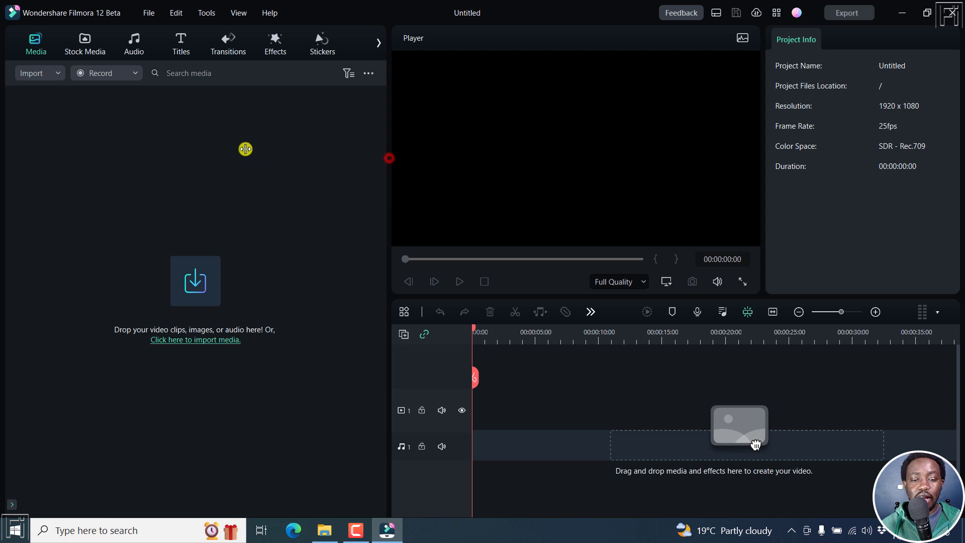
left_click(12, 504)
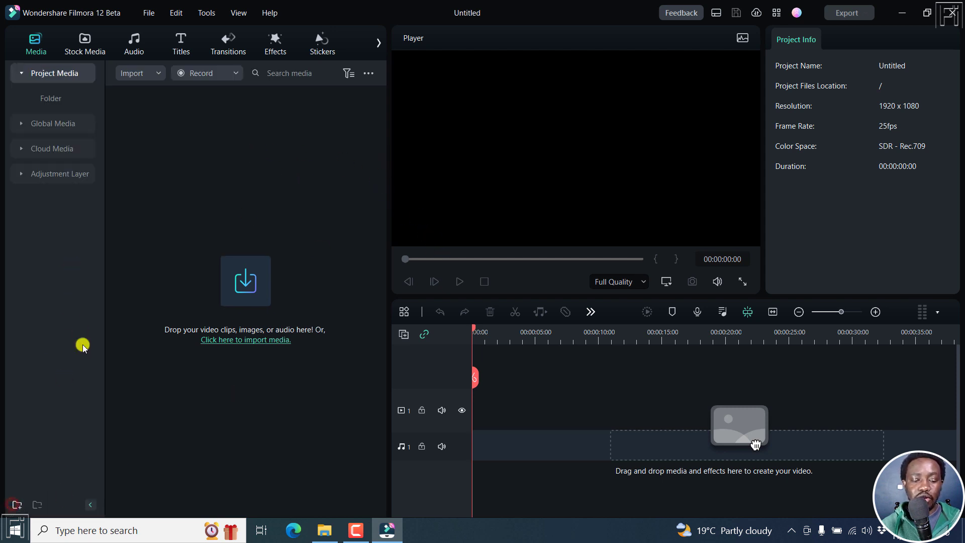
Step: Try the Timeline layout, then settle on Classic, leaving the layout menu unchanged
left_click(717, 14)
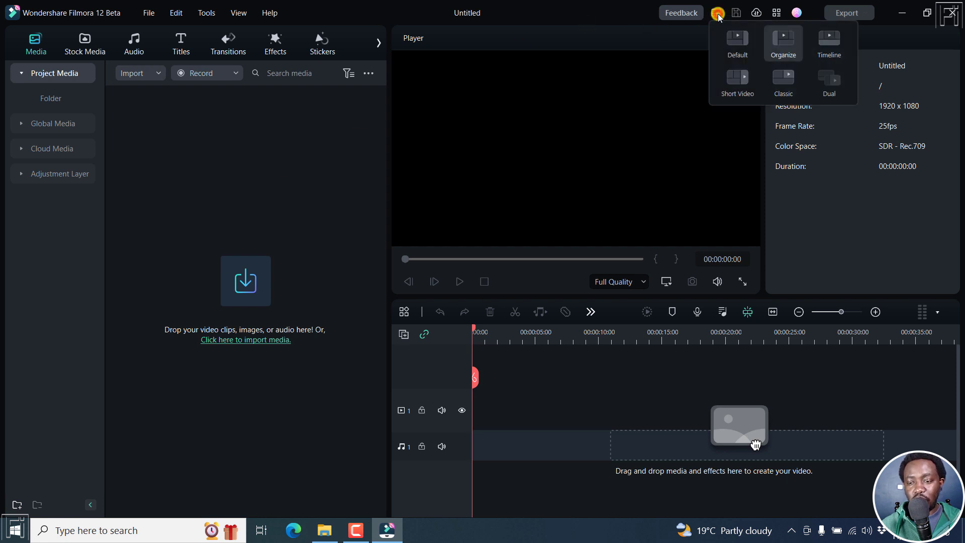
left_click(832, 42)
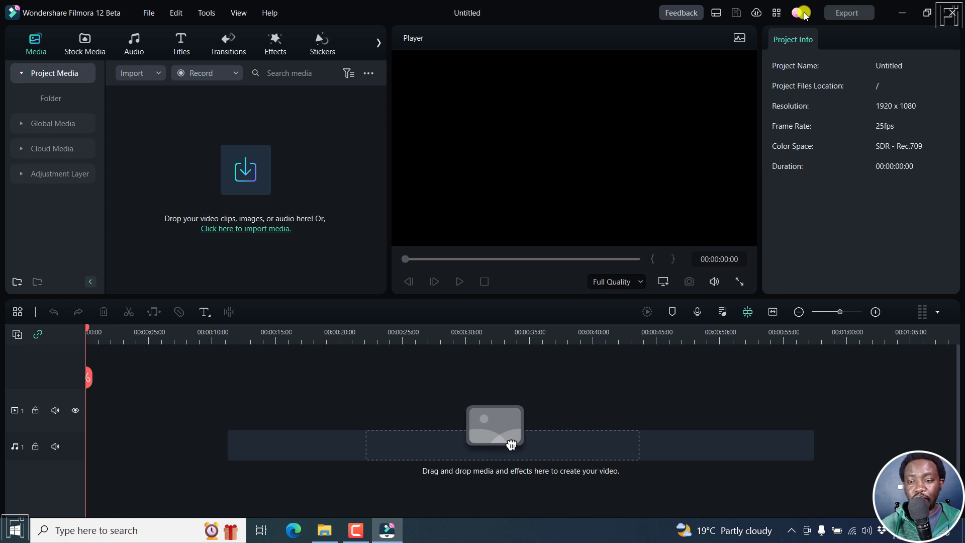
left_click(717, 13)
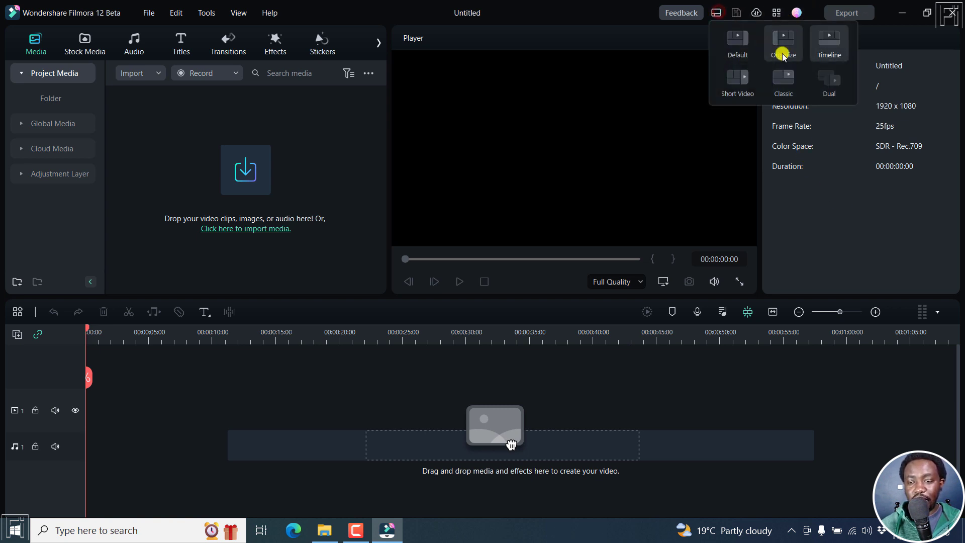
left_click(788, 86)
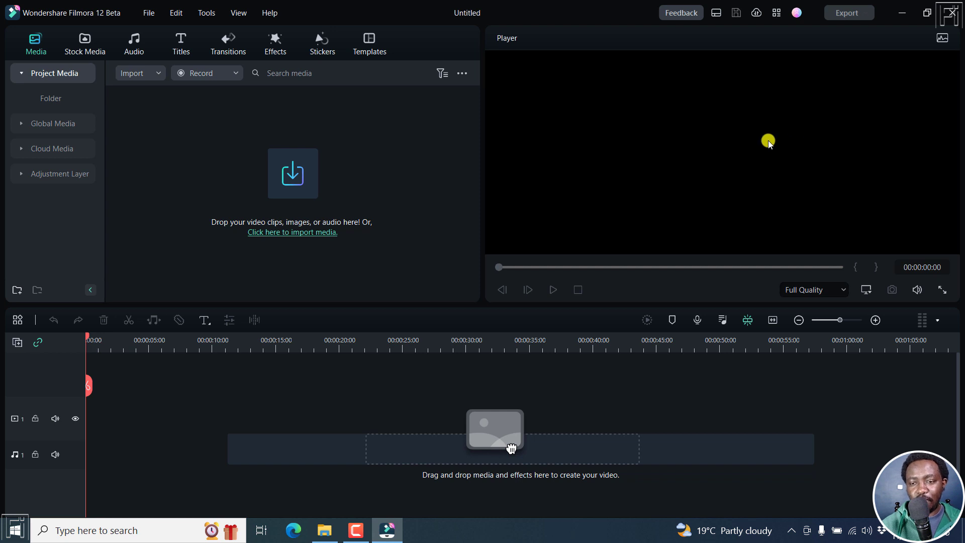
left_click(717, 15)
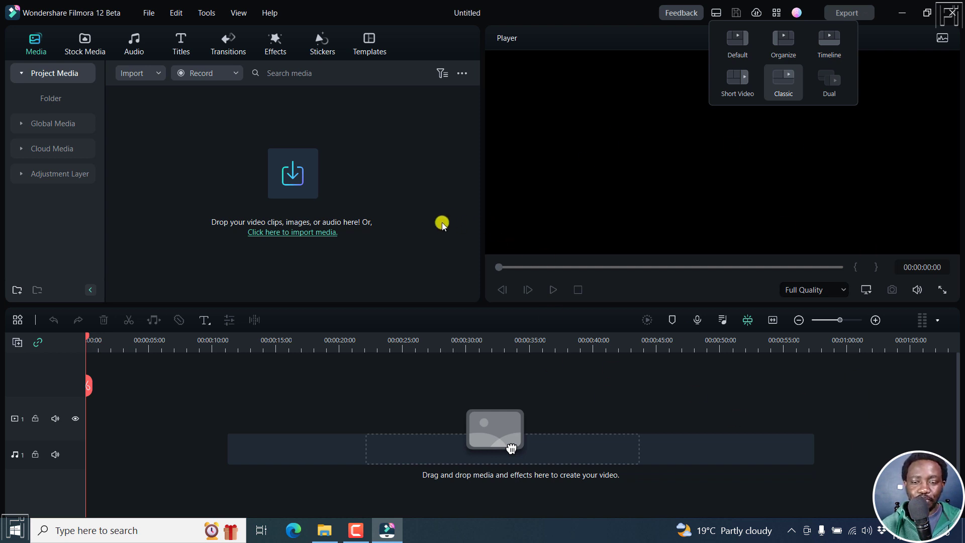
left_click(522, 319)
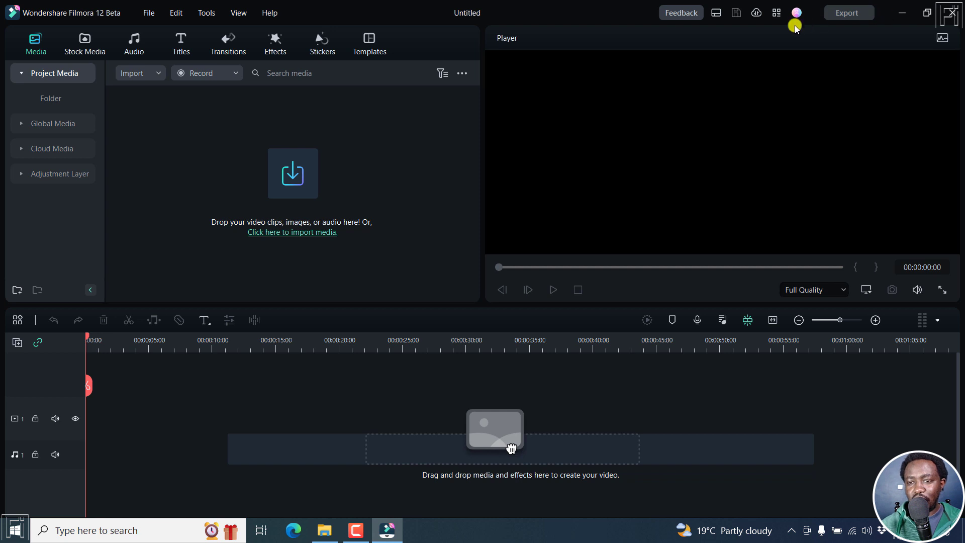
Step: In Keyboard Shortcuts, try the Adobe Premiere Pro shortcut preset
left_click(776, 13)
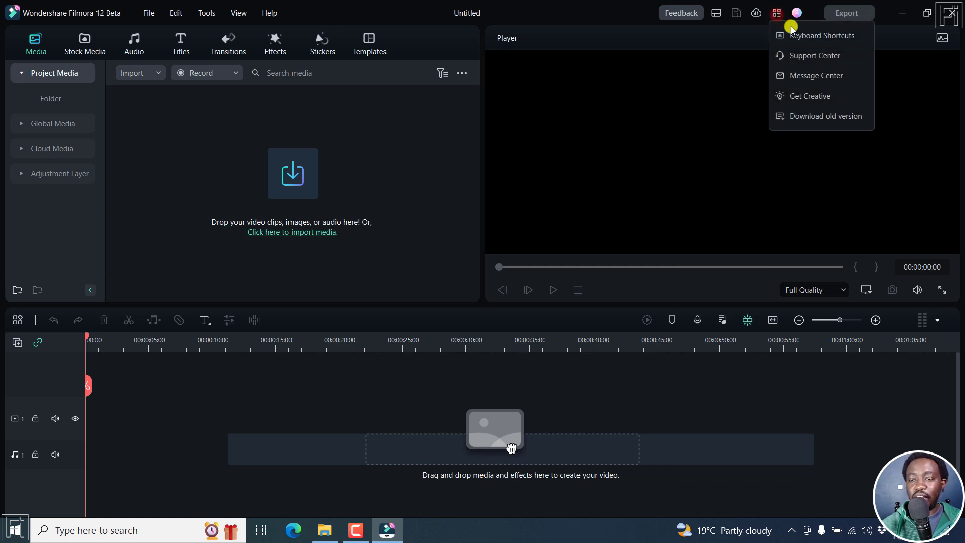
left_click(806, 35)
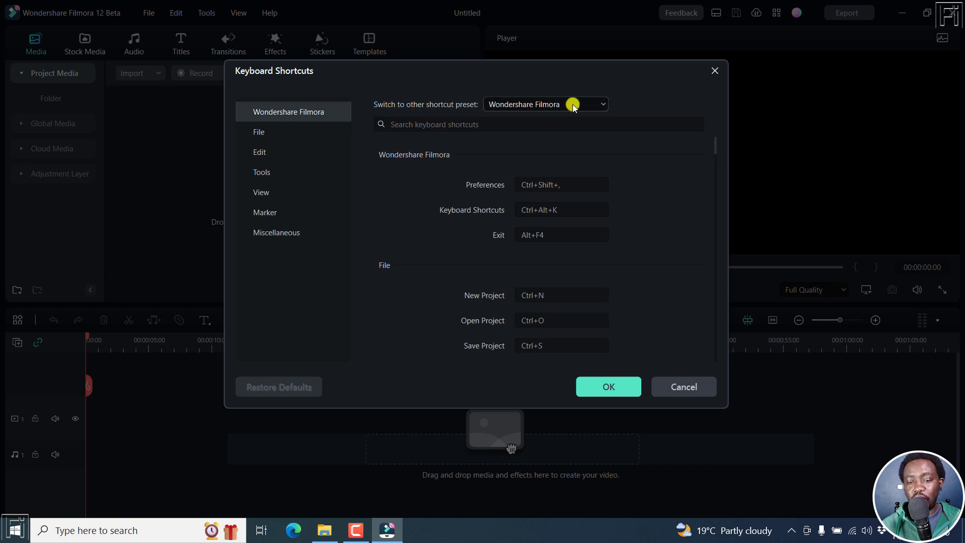
left_click(603, 104)
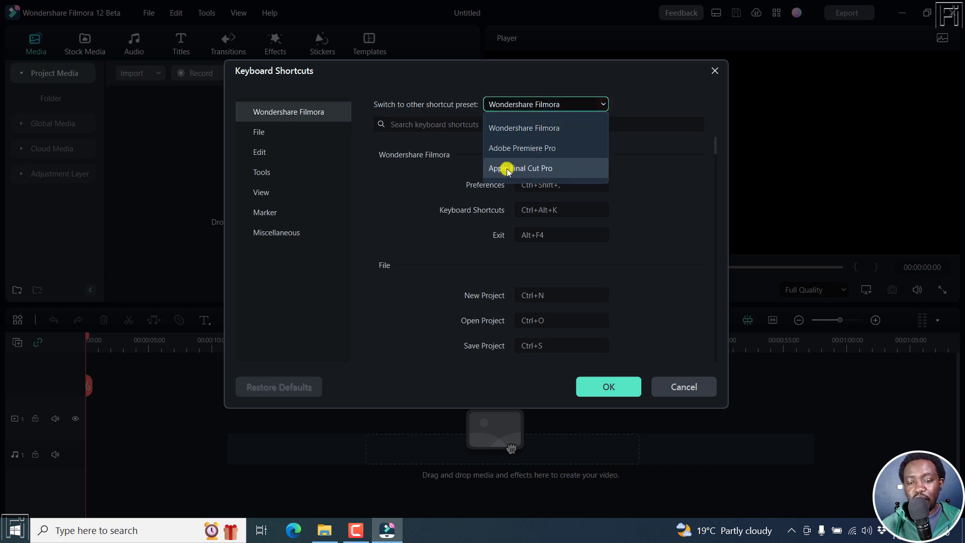
left_click(560, 151)
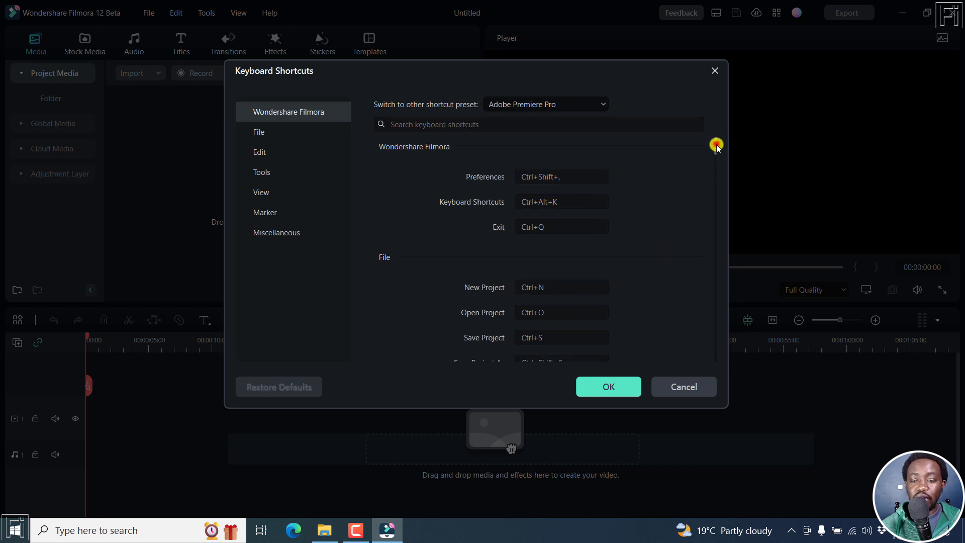
mouse_move(716, 144)
left_mouse_down()
mouse_move(704, 192)
mouse_move(714, 360)
mouse_move(719, 99)
left_mouse_up()
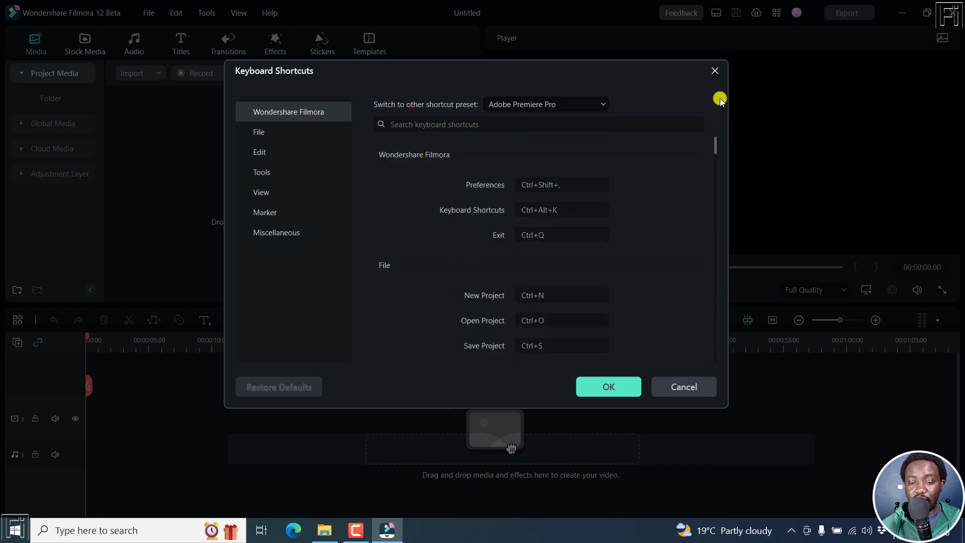
left_click(603, 103)
left_click(546, 171)
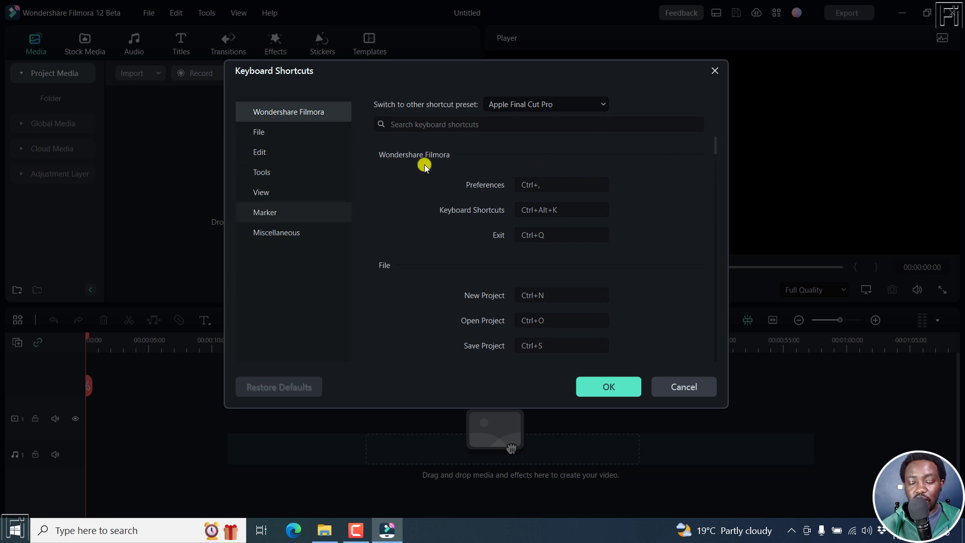
Step: Restore the Wondershare Filmora shortcut preset and confirm the settings
mouse_move(715, 144)
left_mouse_down()
mouse_move(731, 273)
mouse_move(717, 384)
left_mouse_up()
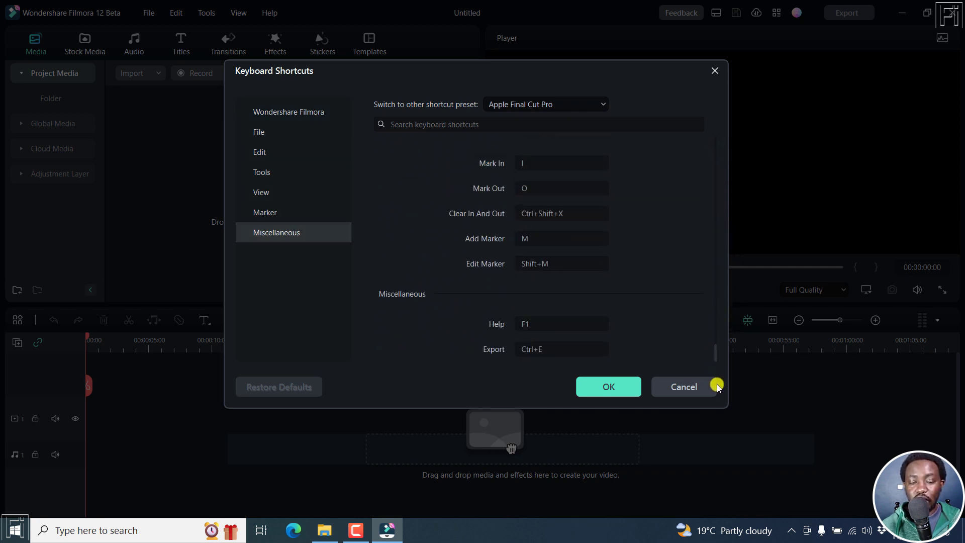
left_click(604, 103)
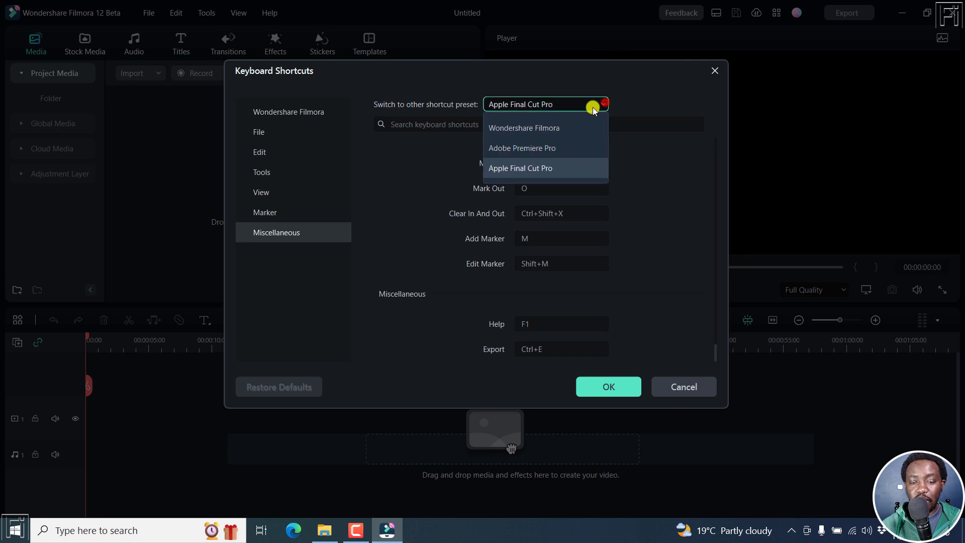
left_click(532, 128)
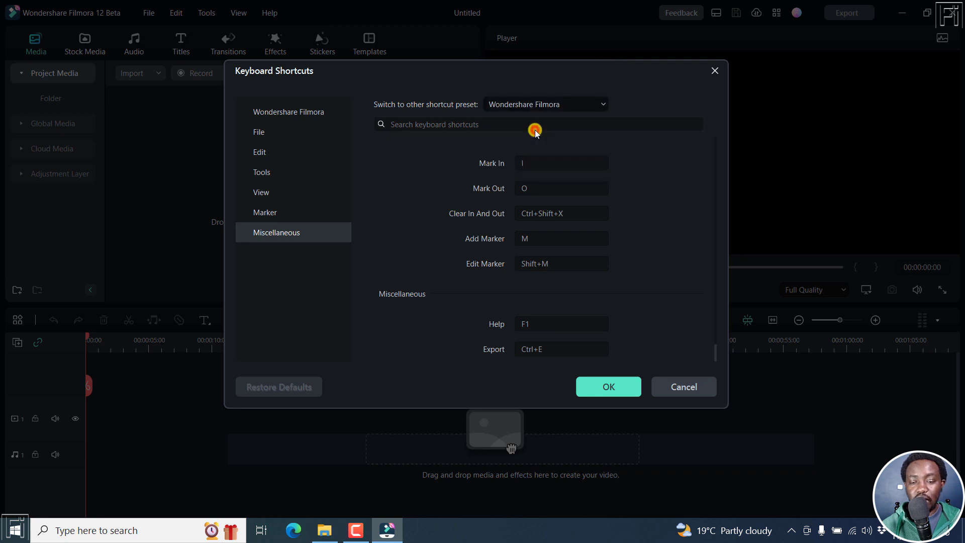
left_click(606, 390)
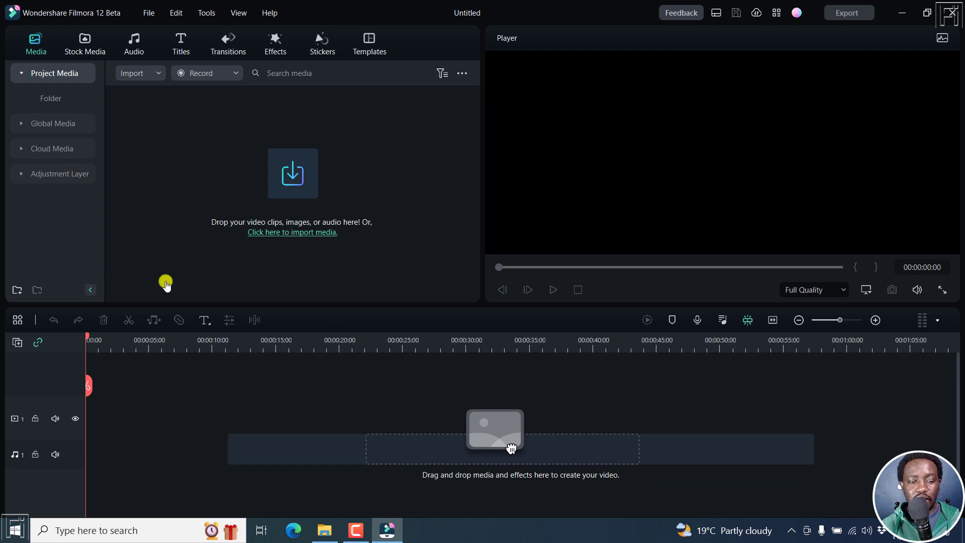
Step: Import the 16 Stock Footage files, excluding the sub-edit folder and config file, without proxies
left_click(320, 532)
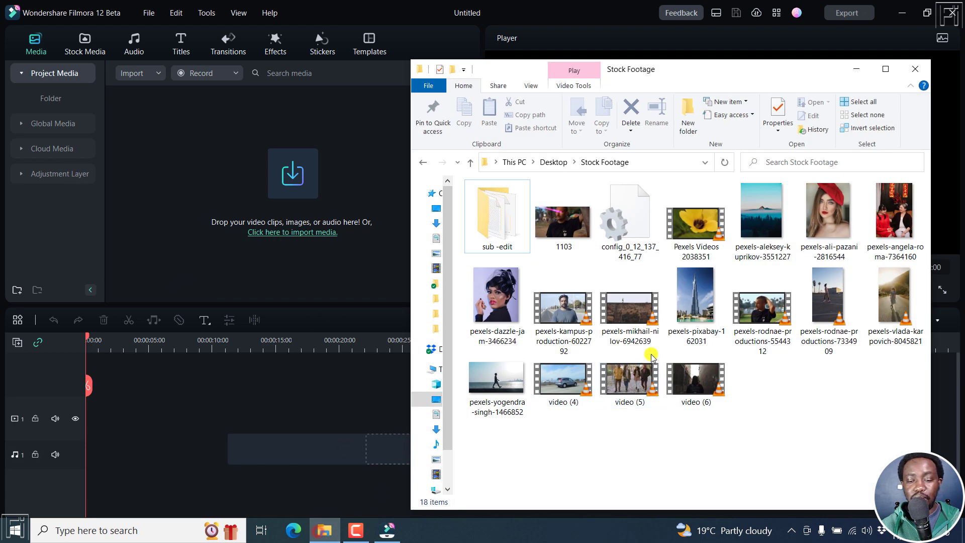
key("ctrl+a")
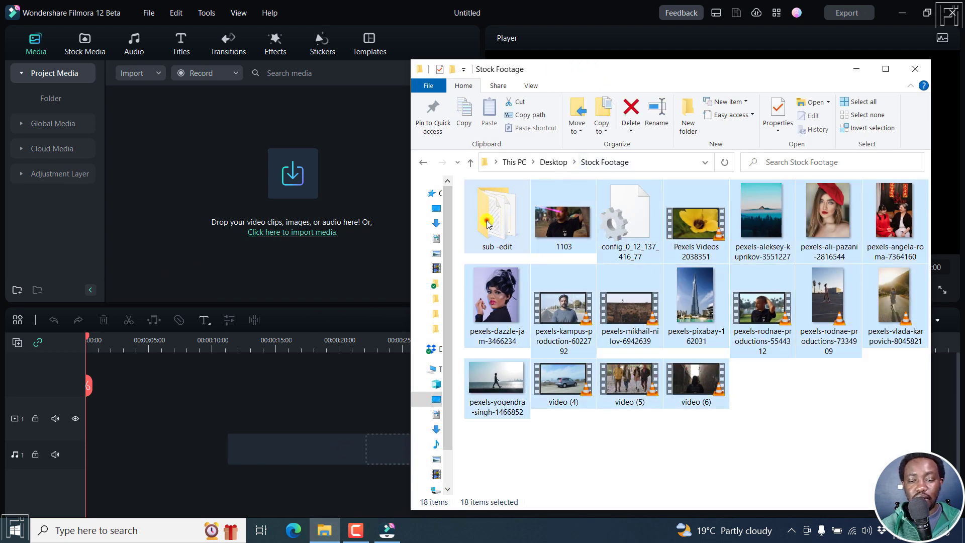
left_click(487, 220, "ctrl")
left_click(639, 233, "ctrl")
left_click_drag(561, 227, 236, 236)
left_click(434, 5)
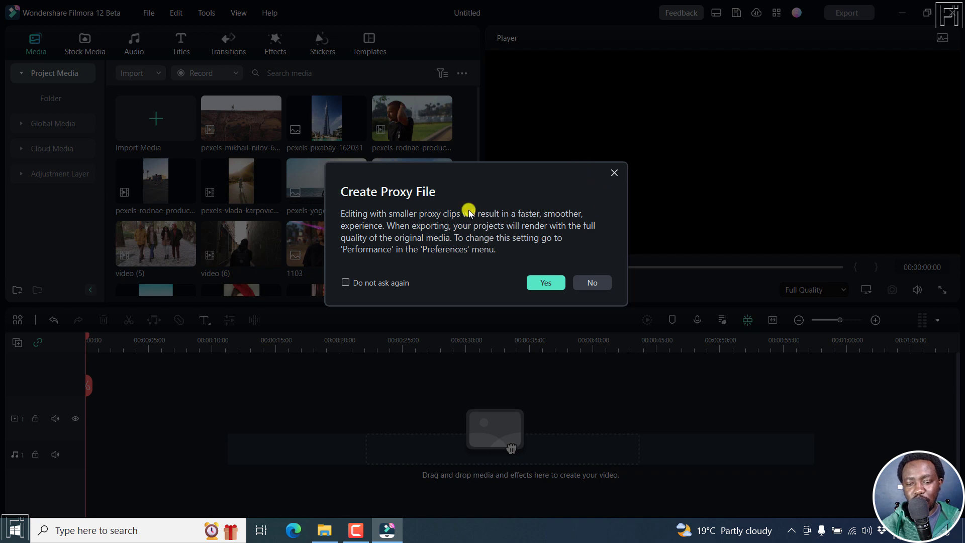
left_click(593, 283)
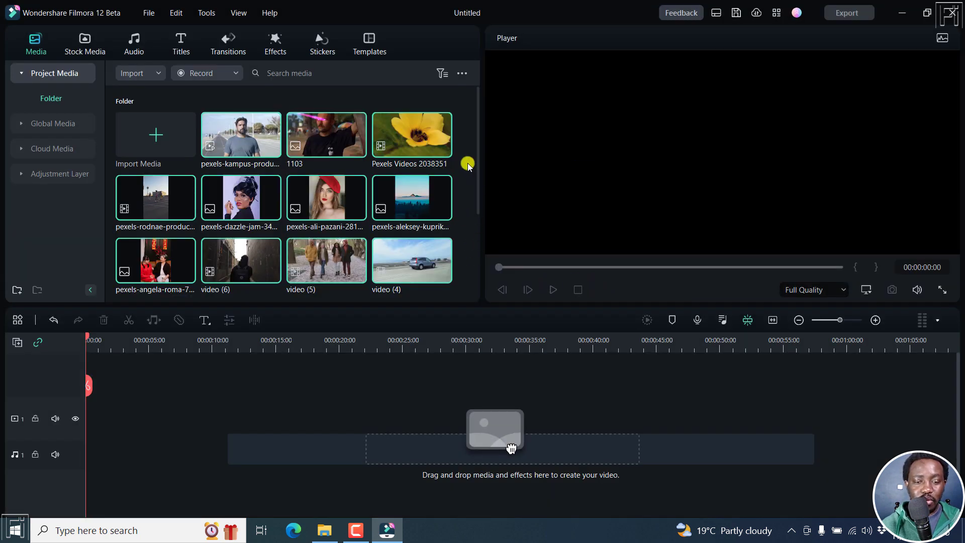
Step: Place the kampus, flower and video (4) clips on the timeline
left_click(454, 180)
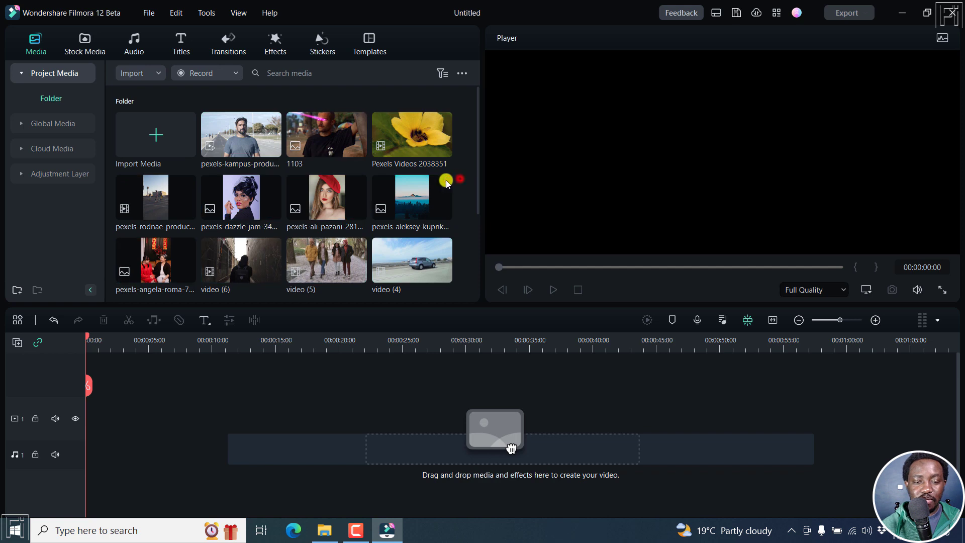
left_click(254, 154)
double_click(412, 133)
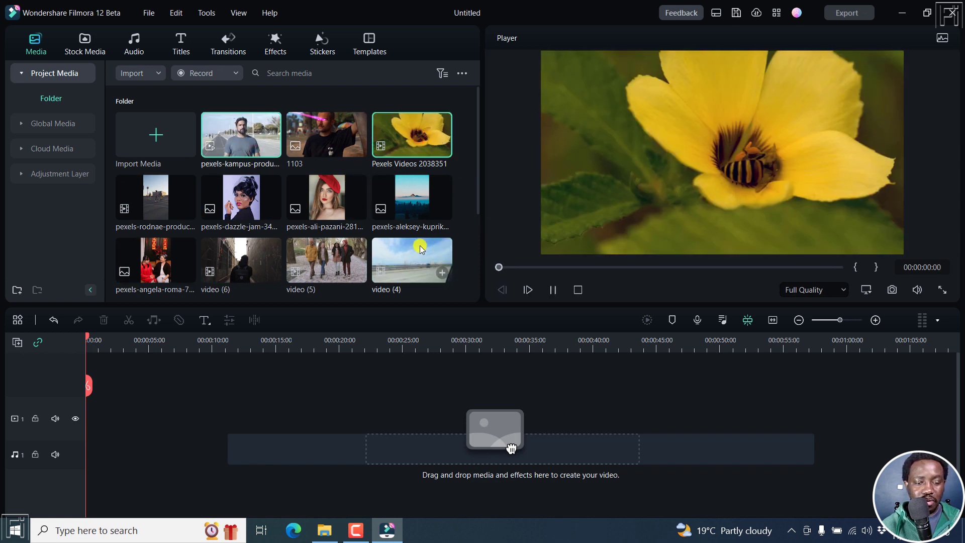
left_click(406, 256)
left_click_drag(511, 447, 79, 436)
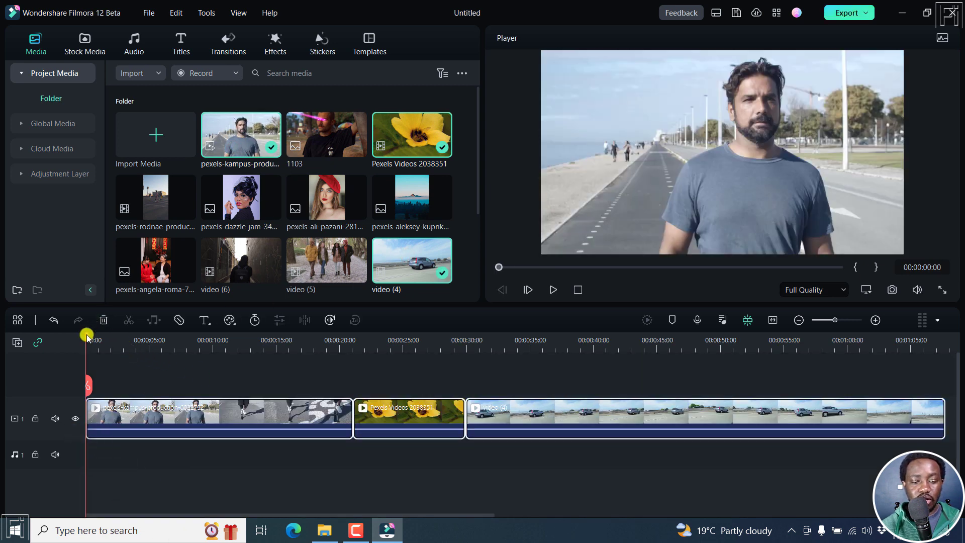
Step: Stretch an adjustment layer across all three clips and grade it with Cool Film
left_click(20, 174)
left_click_drag(148, 144, 80, 381)
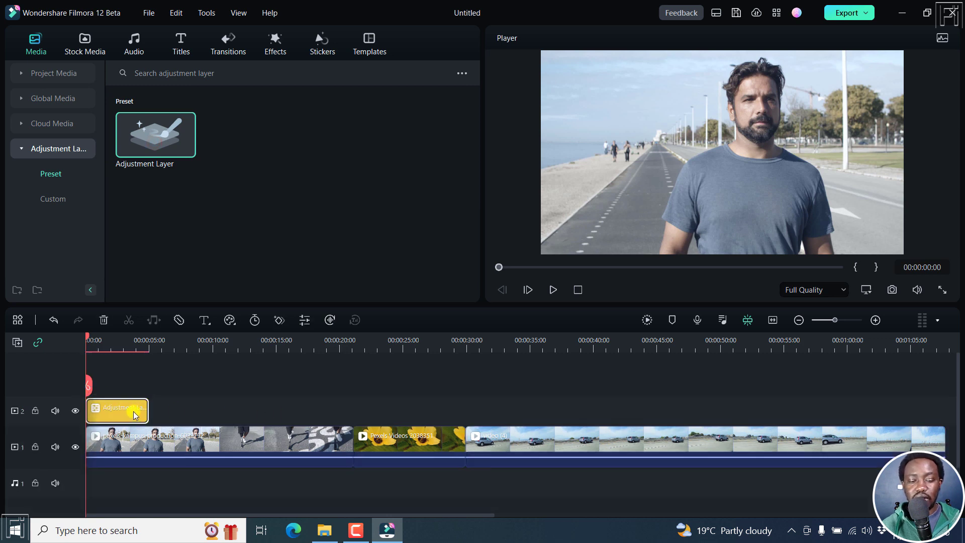
left_click(167, 449)
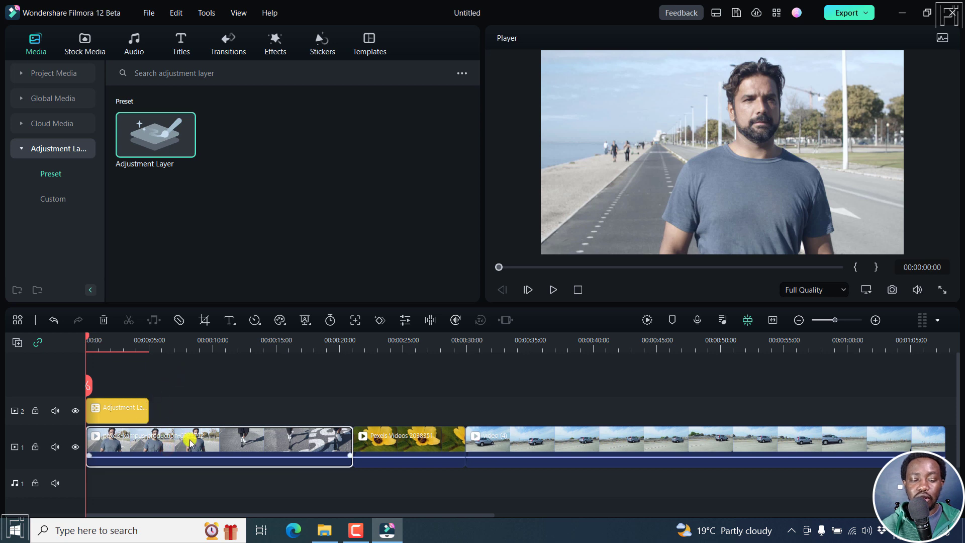
left_click_drag(146, 406, 838, 415)
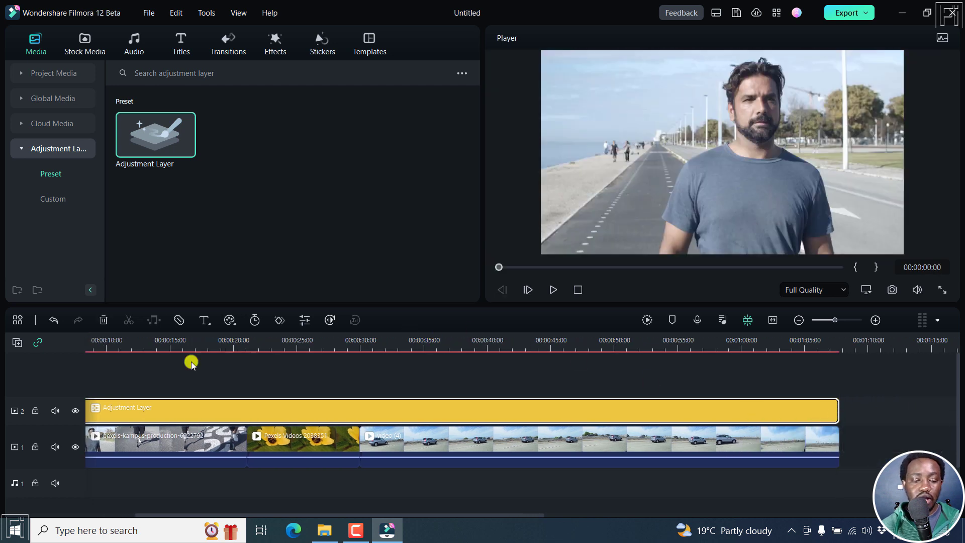
double_click(150, 410)
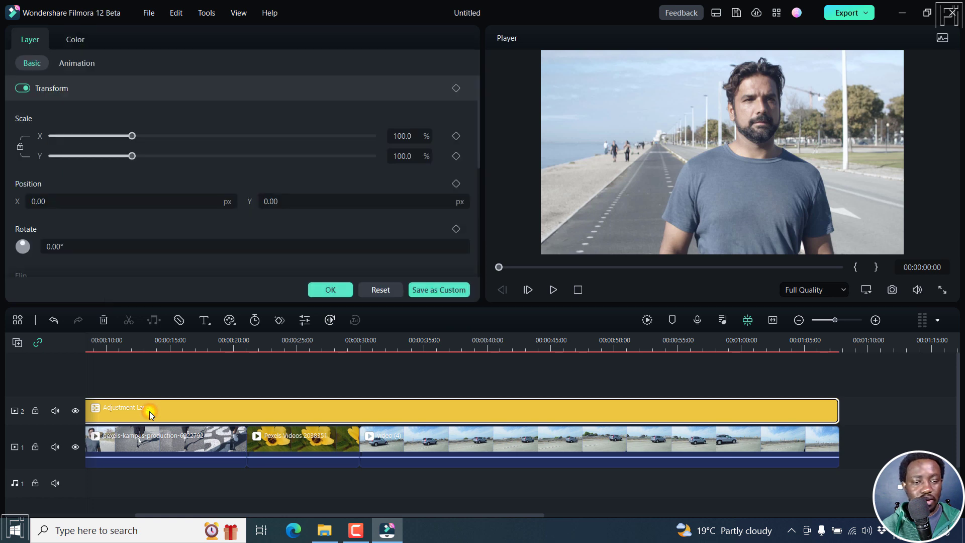
left_click(75, 39)
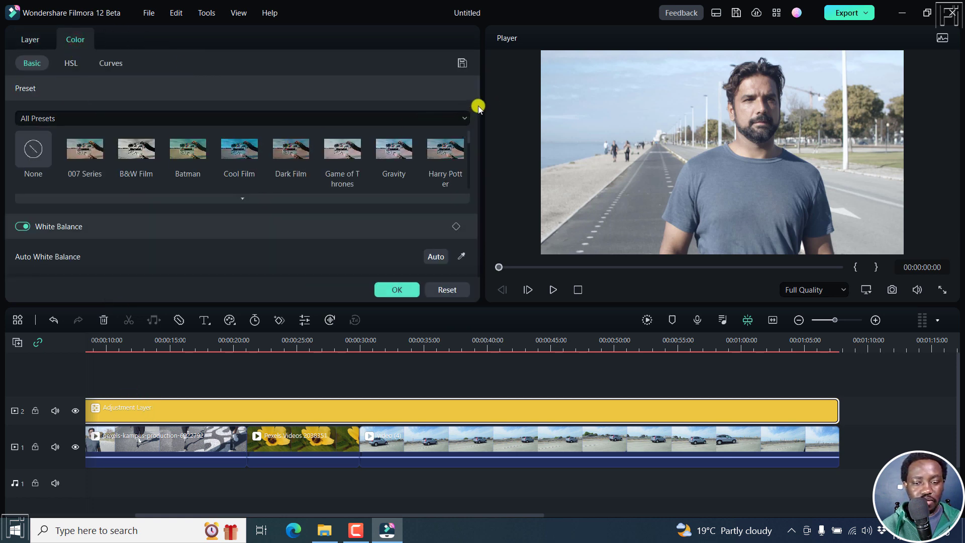
scroll(478, 104, "down", 1)
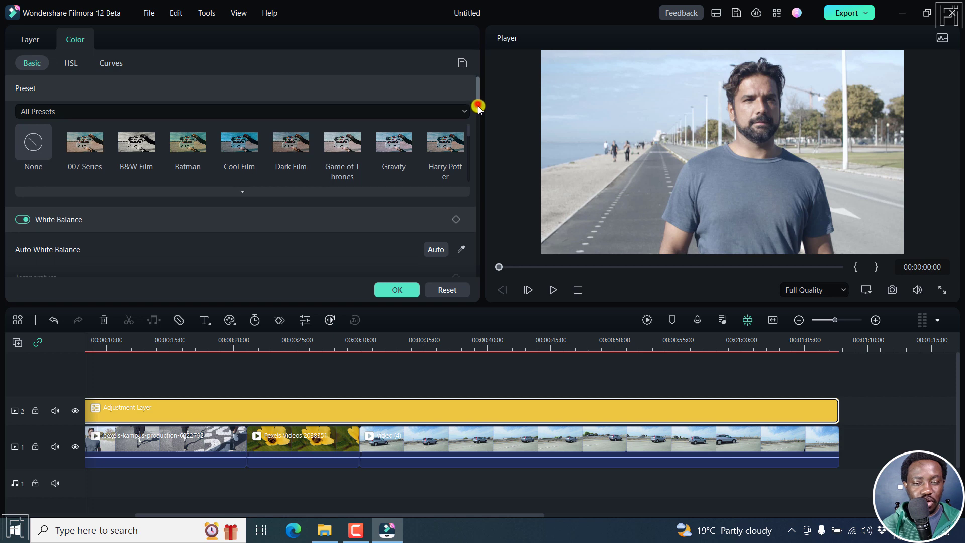
left_click(242, 136)
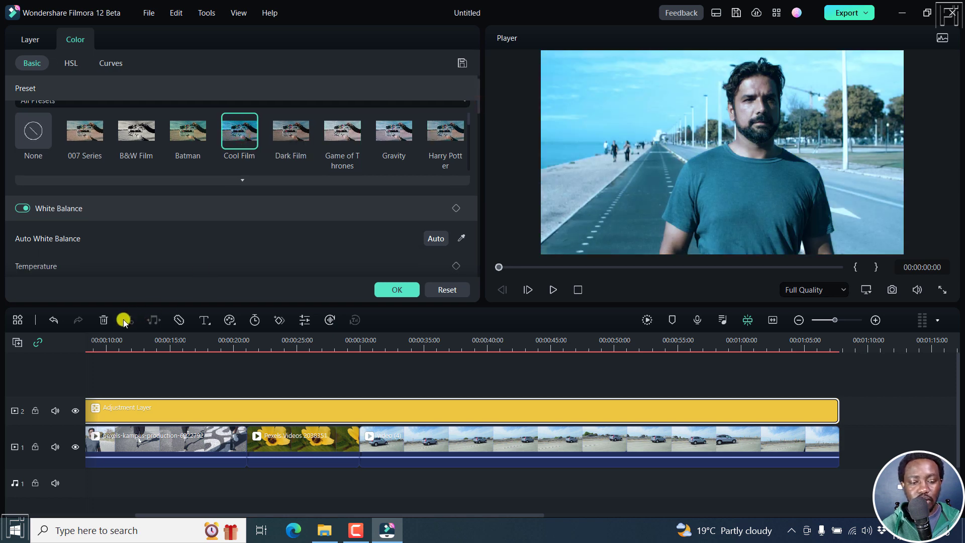
Step: Review the graded footage, comparing with the adjustment layer hidden and shown
left_click_drag(104, 342, 683, 351)
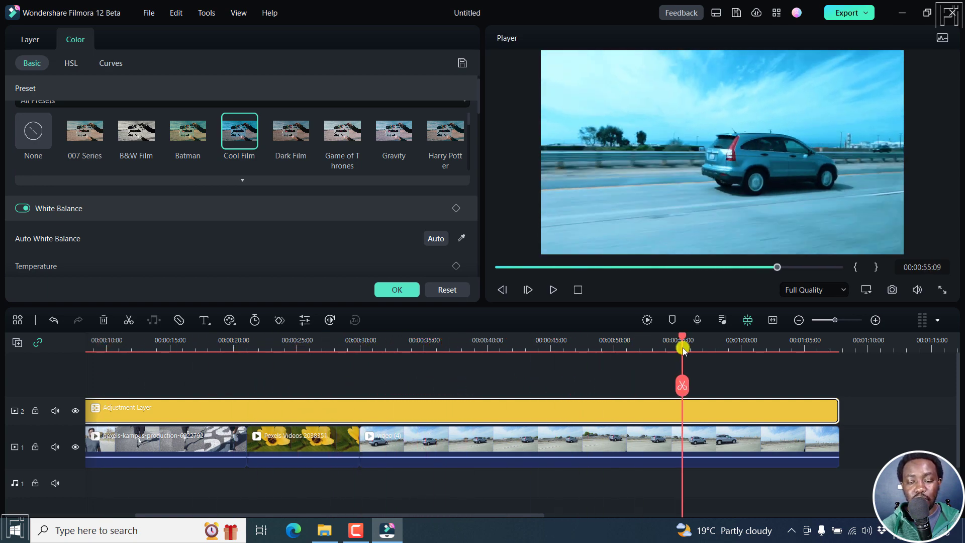
left_click(75, 411)
left_click(644, 441)
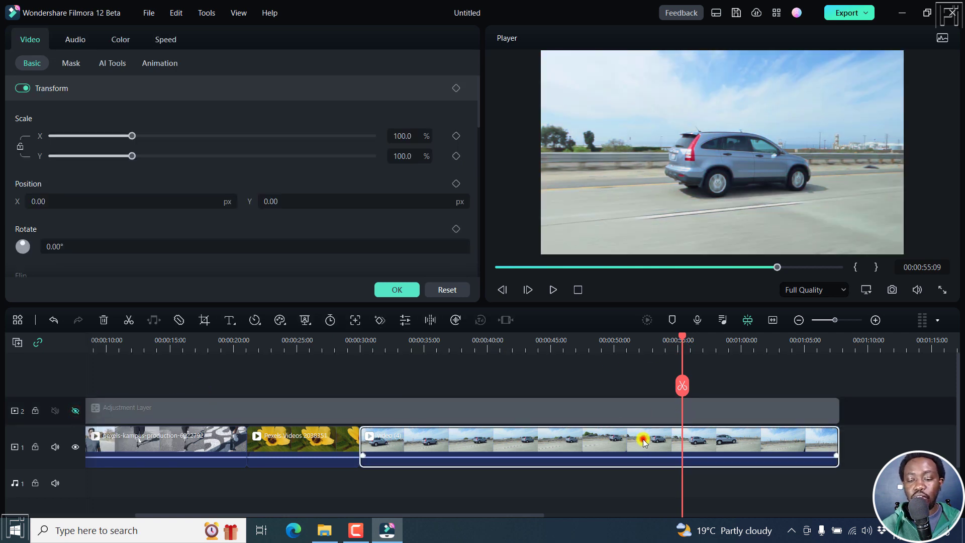
left_click(611, 404)
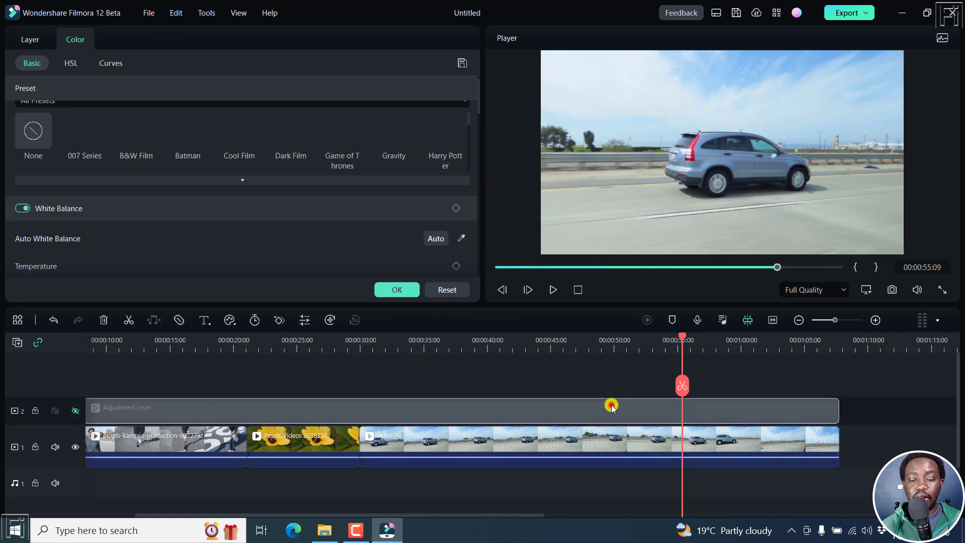
left_click(75, 411)
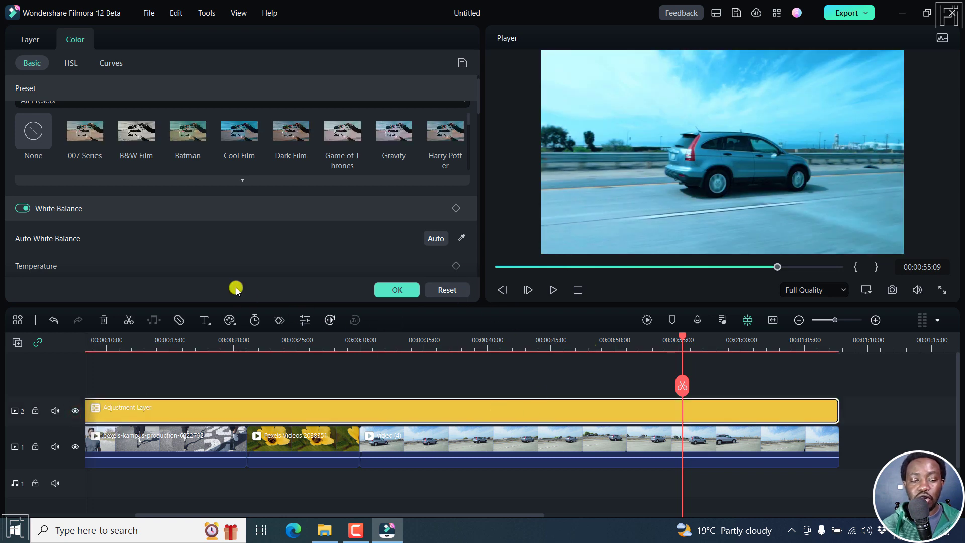
Step: Apply the Willow filter from Filter&LUT > Black & White to the adjustment layer
left_click(394, 293)
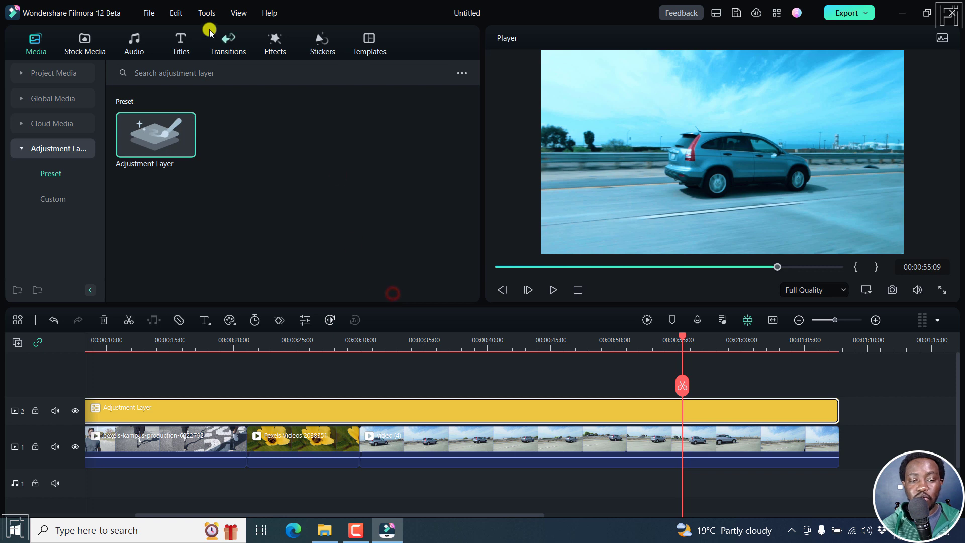
left_click(274, 44)
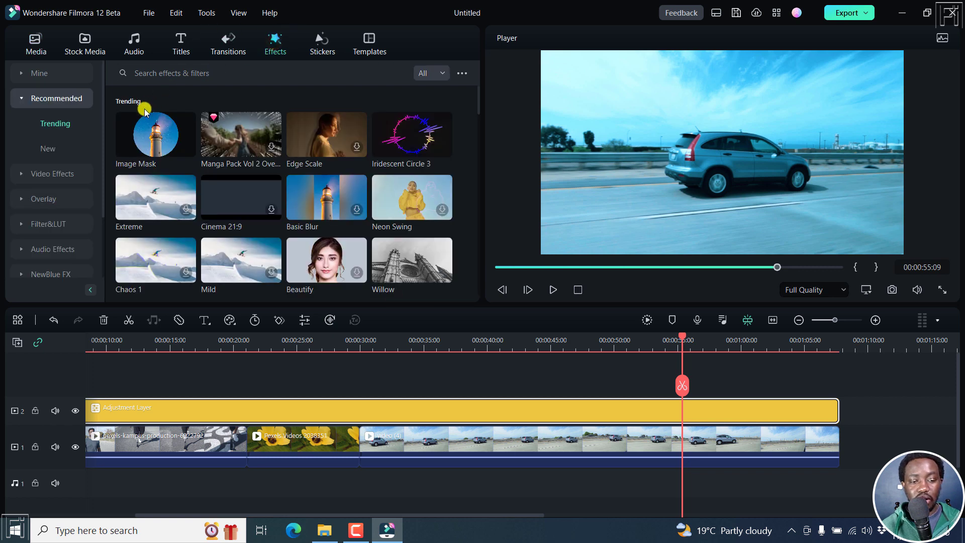
left_click(19, 200)
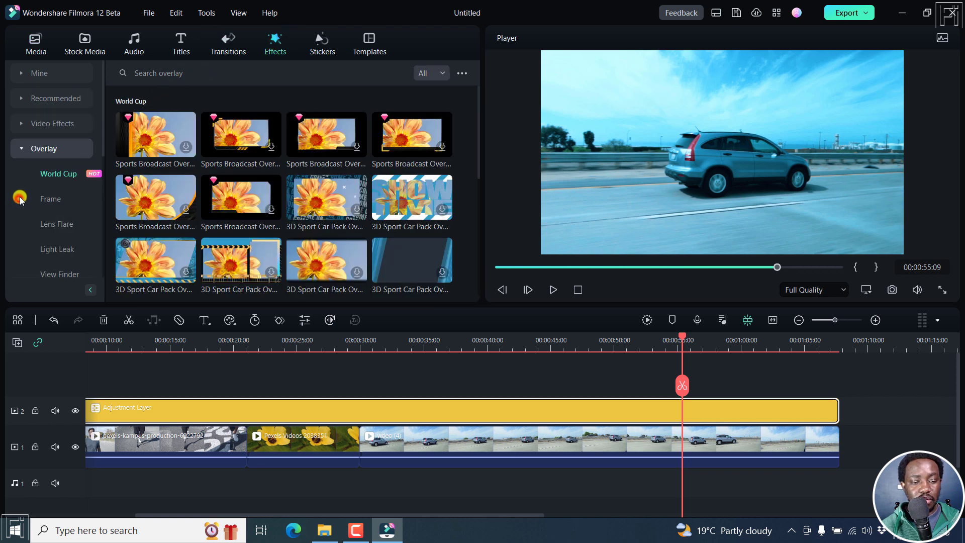
left_click(18, 149)
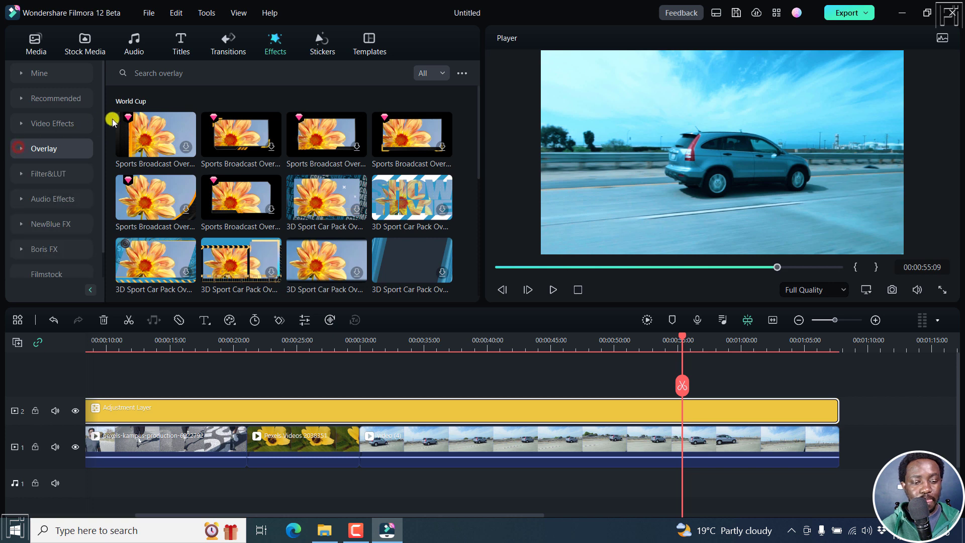
left_click(19, 174)
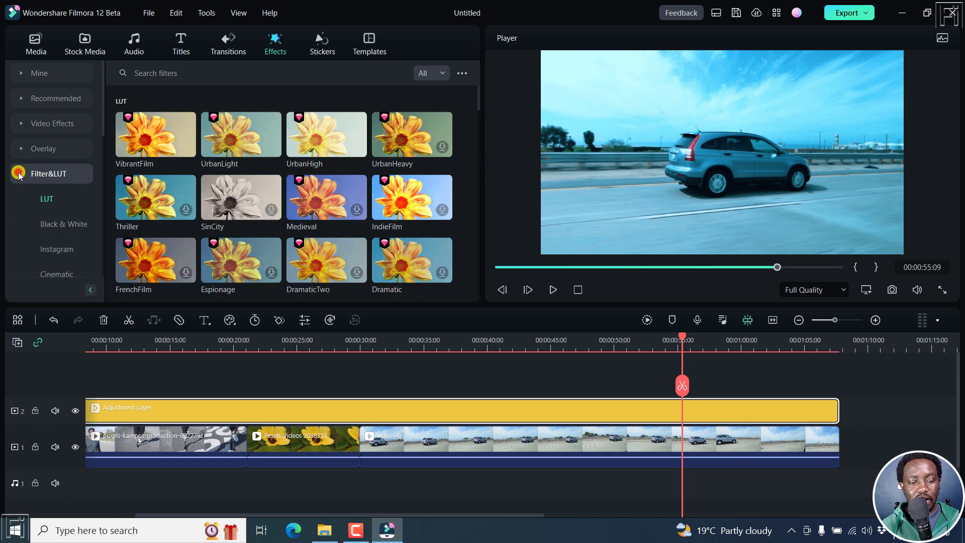
left_click(59, 224)
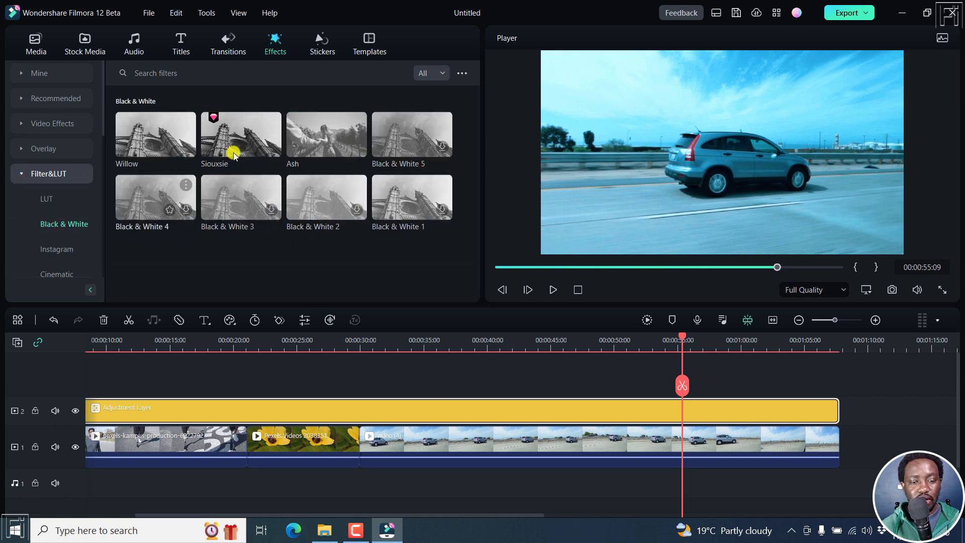
left_click_drag(156, 146, 184, 407)
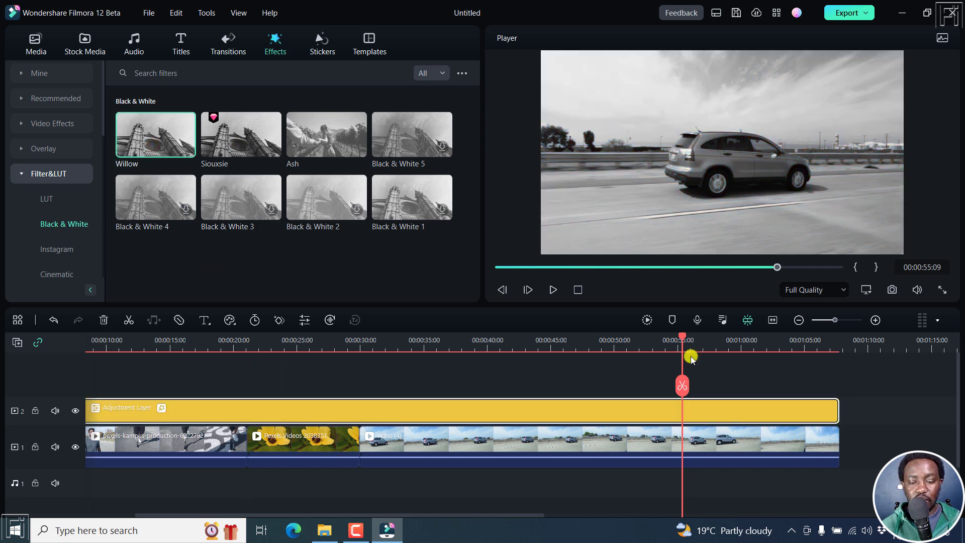
double_click(465, 408)
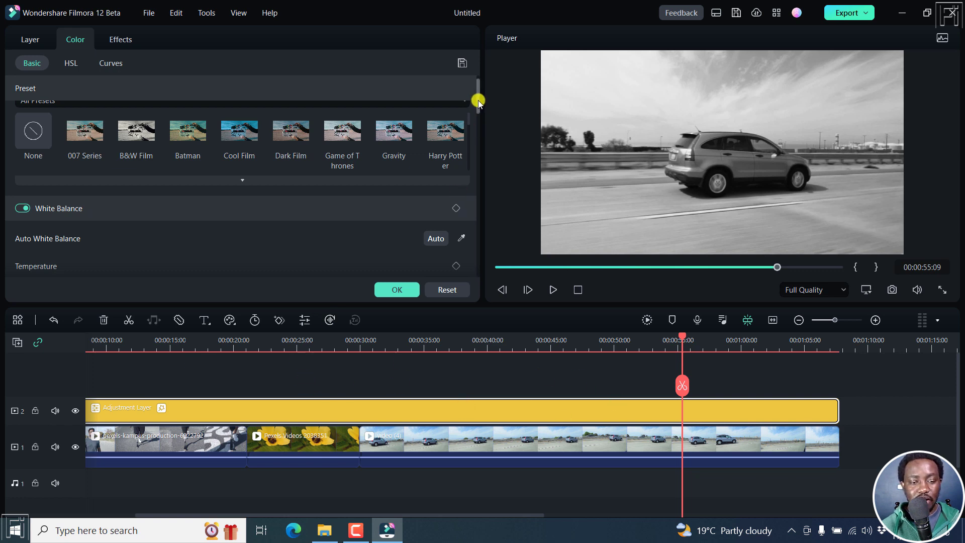
Step: Toggle the Willow effect off and on, and try a colour preset on the adjustment layer
left_click_drag(477, 101, 486, 77)
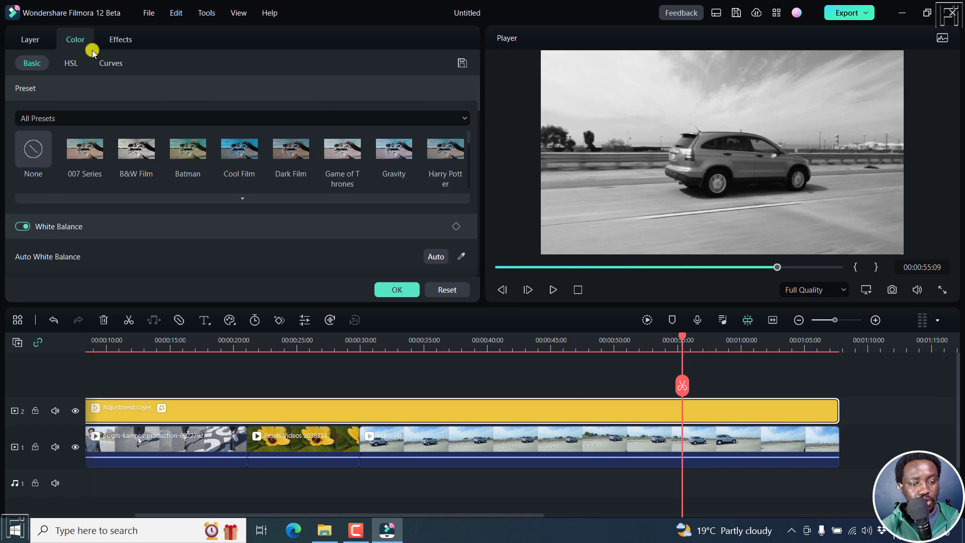
left_click(118, 40)
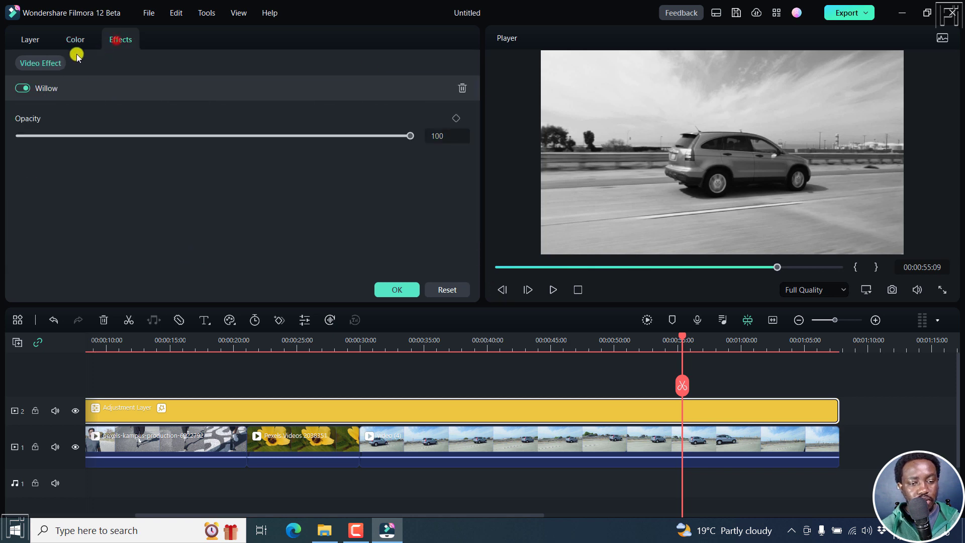
left_click(23, 88)
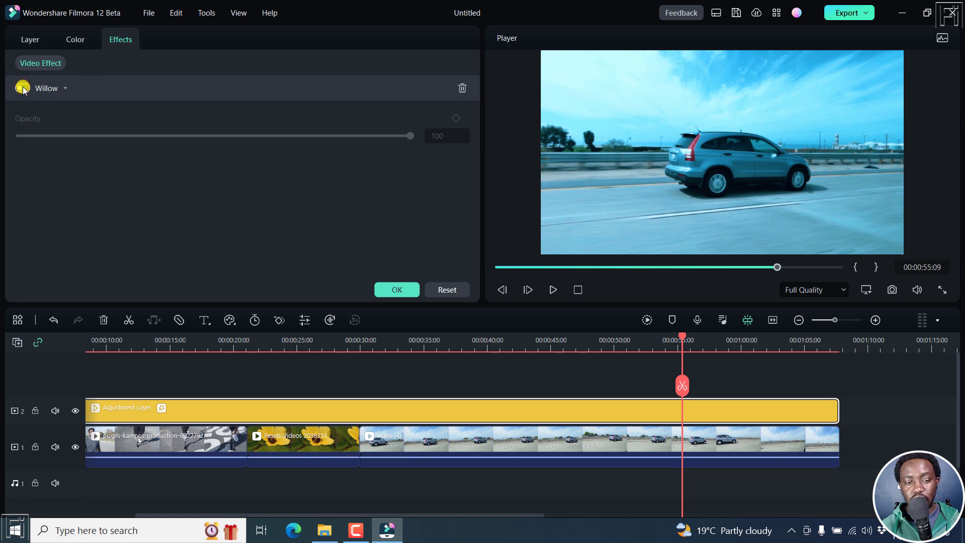
left_click(23, 88)
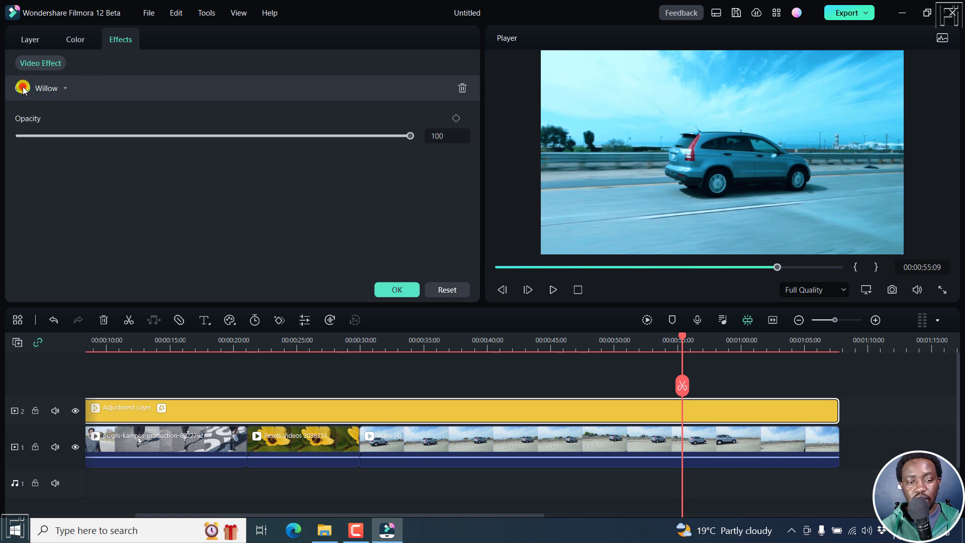
left_click(73, 39)
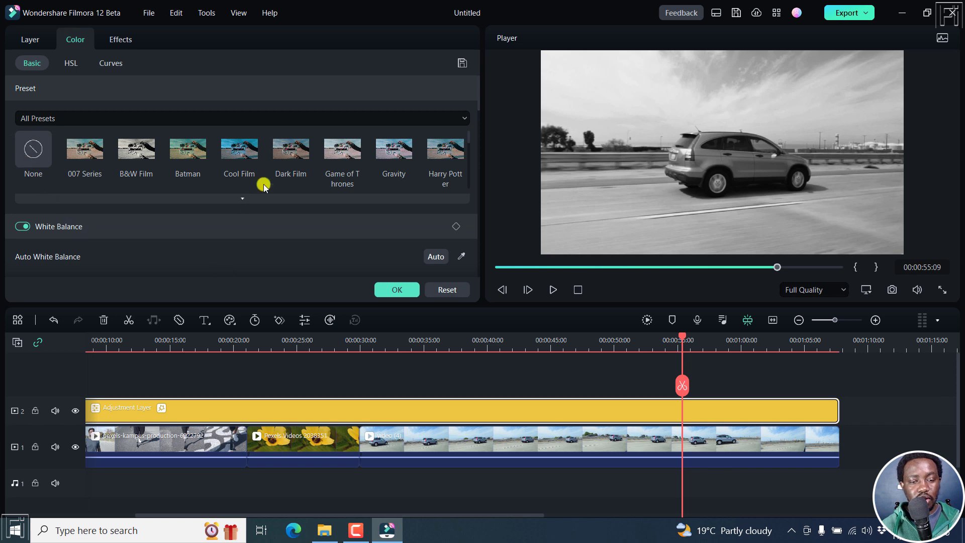
left_click(27, 154)
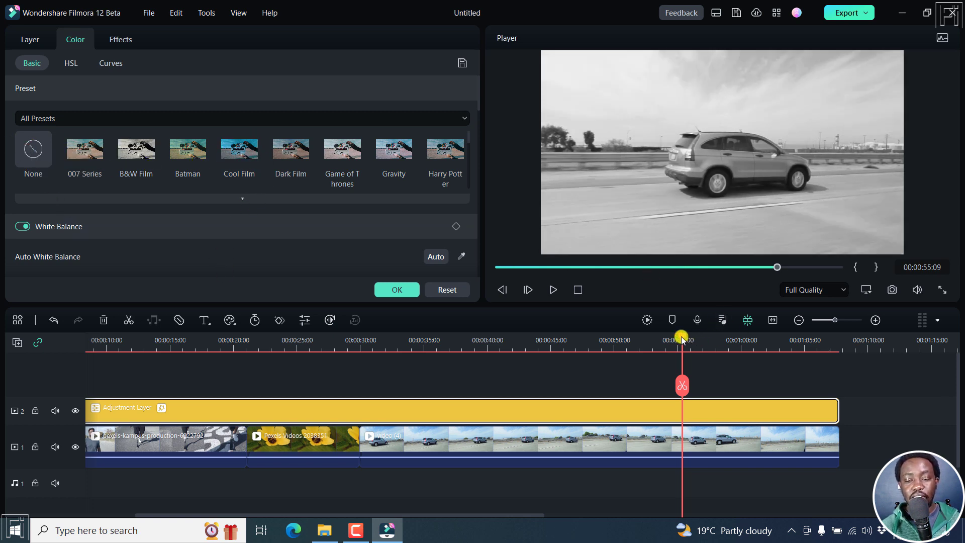
Step: Compare at 00:00:40:21 with track 2 hidden, then place a short adjustment layer on track 3
left_click_drag(681, 340, 498, 364)
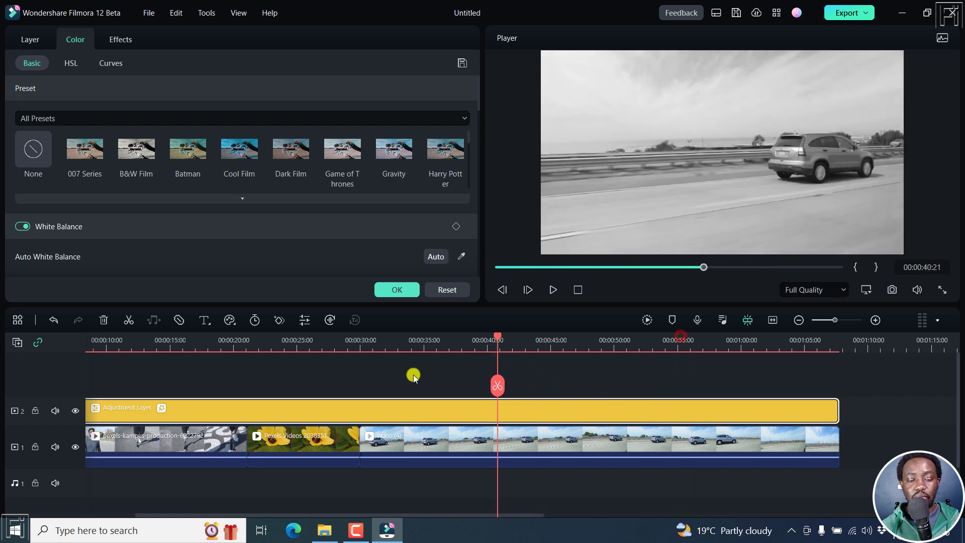
left_click(74, 411)
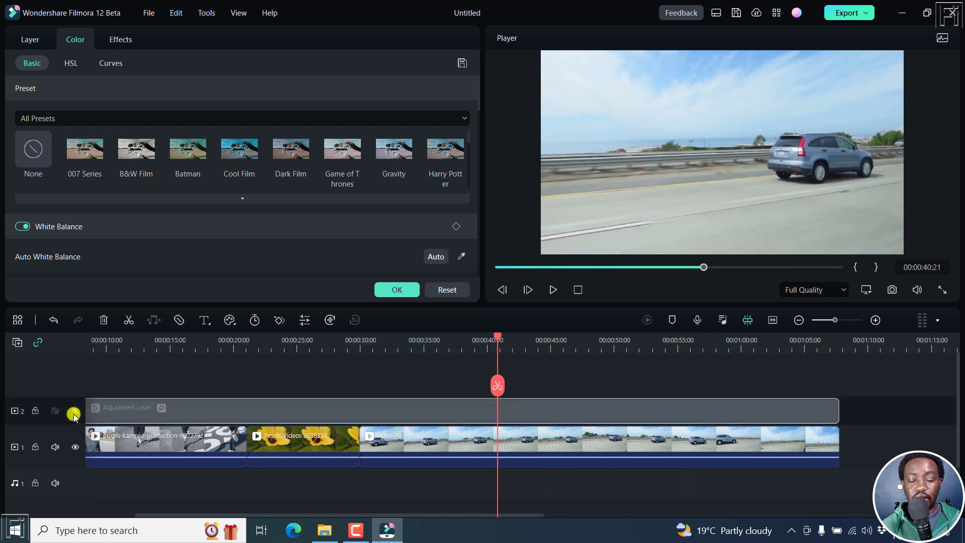
left_click(73, 414)
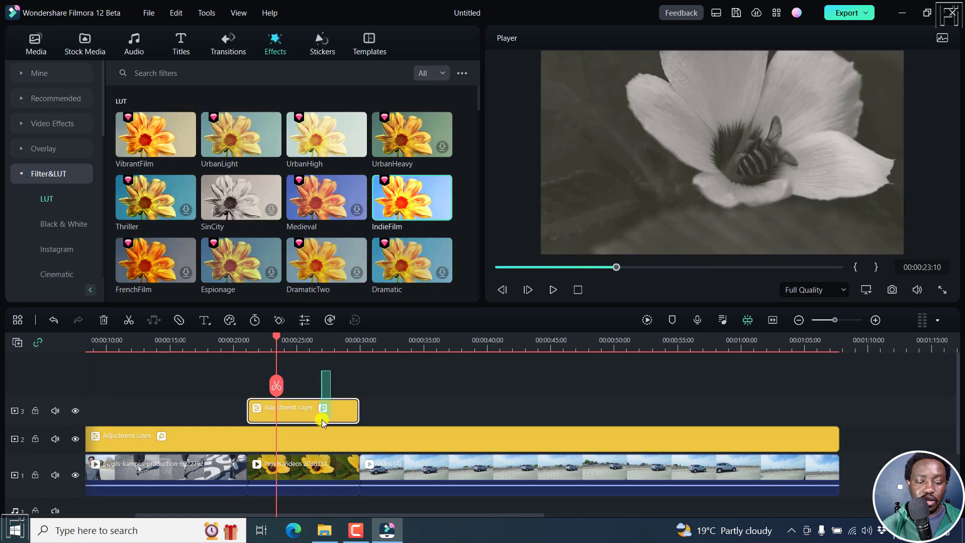
left_click_drag(321, 419, 306, 434)
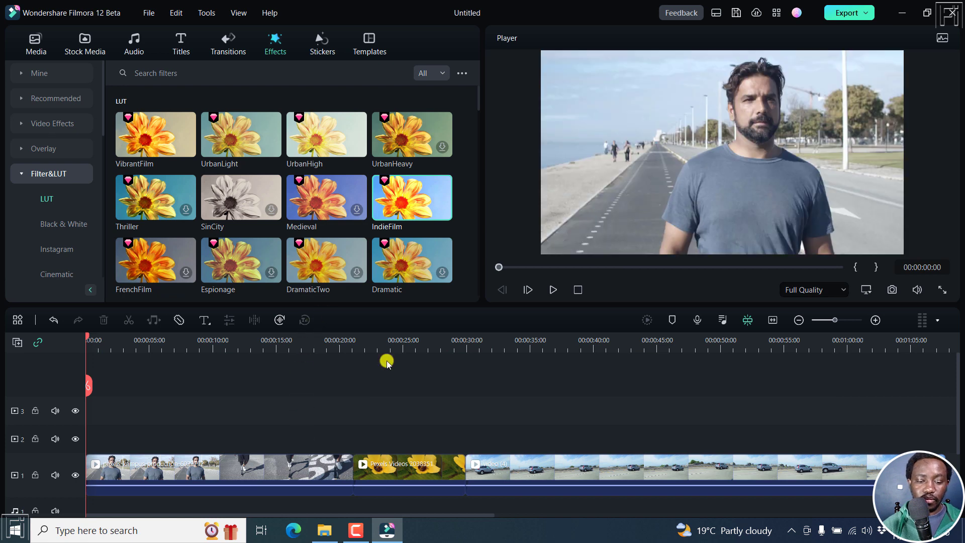
Step: At 00:00:21:22, open the bee clip's Mask settings and choose Draw Mask
left_click(402, 339)
left_click(413, 467)
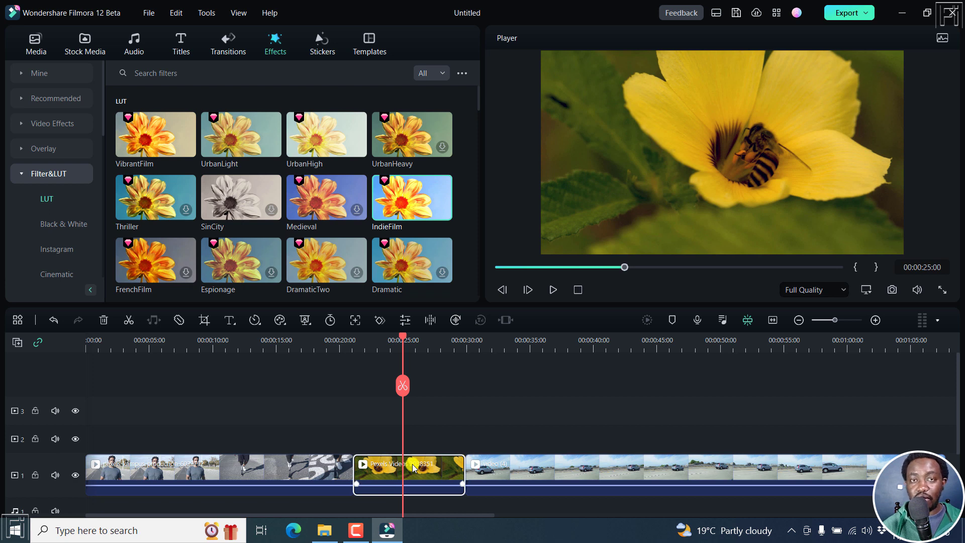
right_click(412, 467)
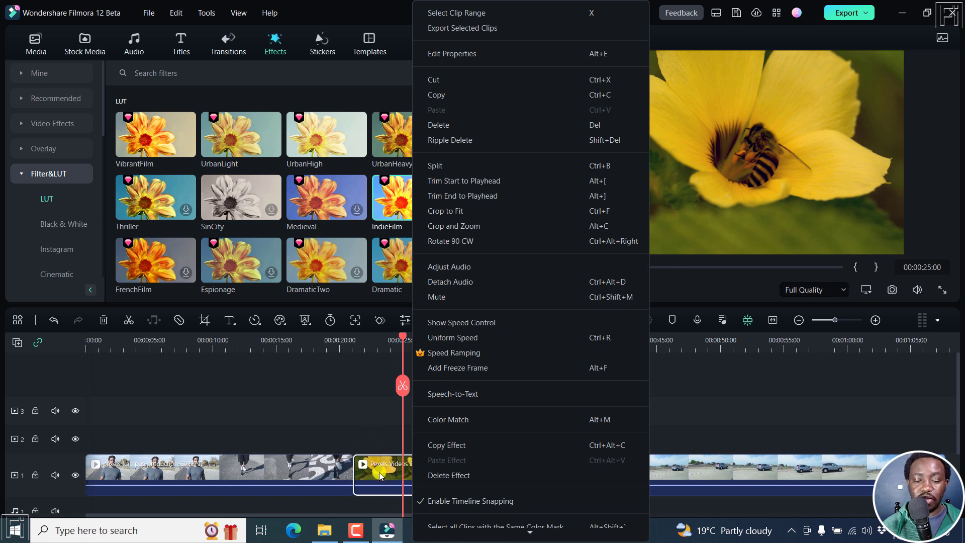
left_click(362, 410)
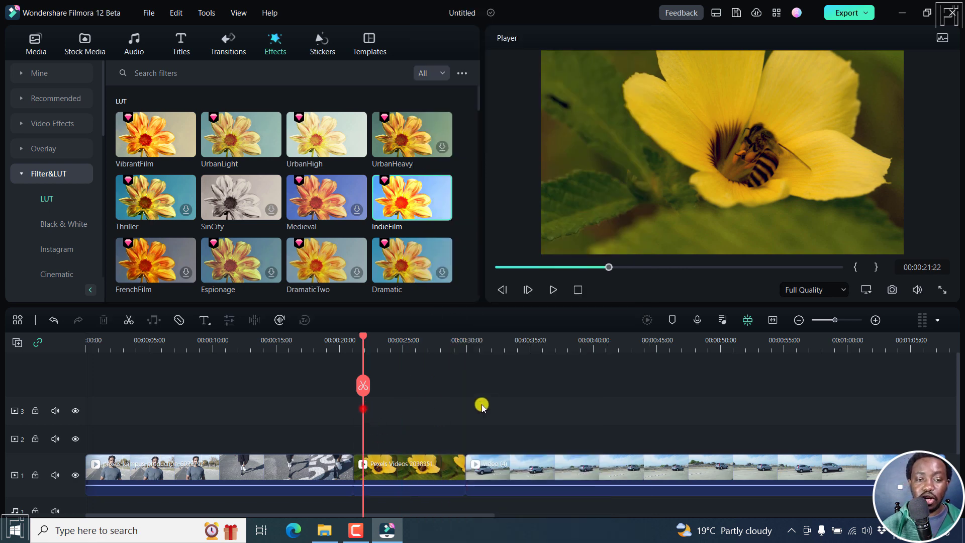
double_click(408, 465)
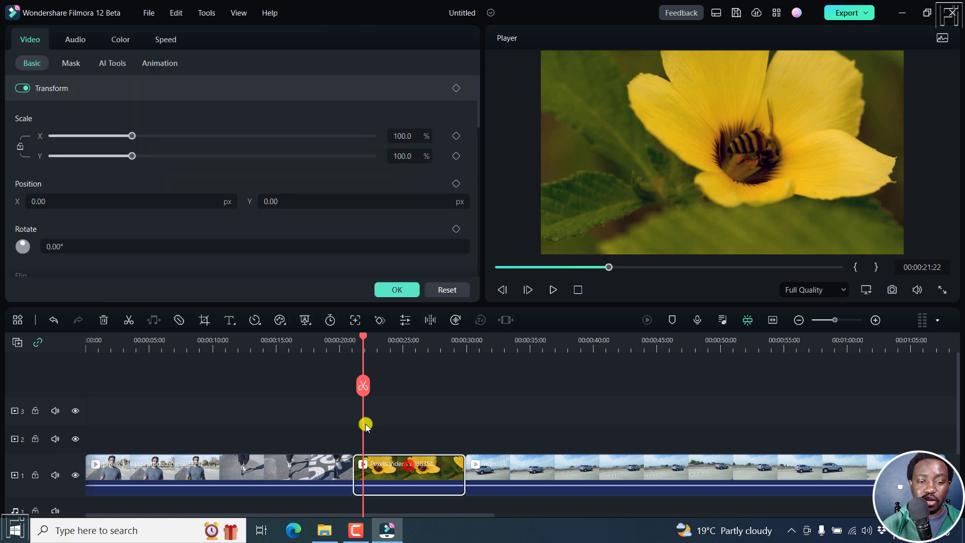
left_click(71, 63)
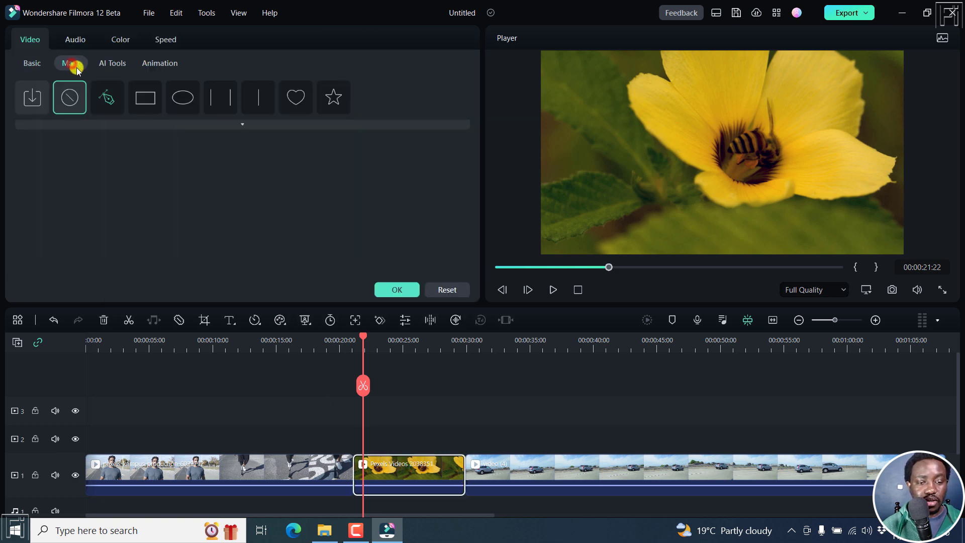
left_click(105, 99)
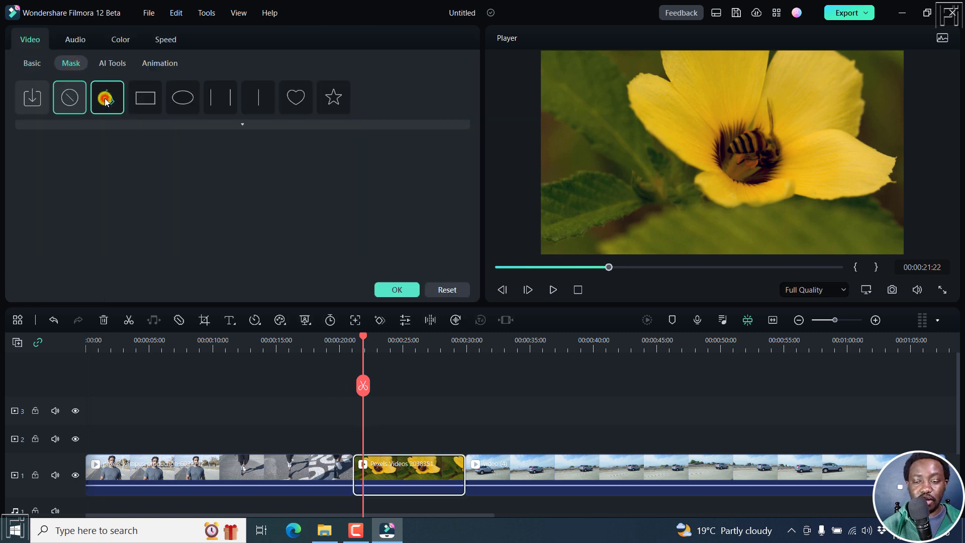
Step: Trace mask points around the yellow flower's edges and across the frame top, closing the path
left_click(639, 71)
left_click(623, 99)
left_click(636, 126)
left_click(664, 154)
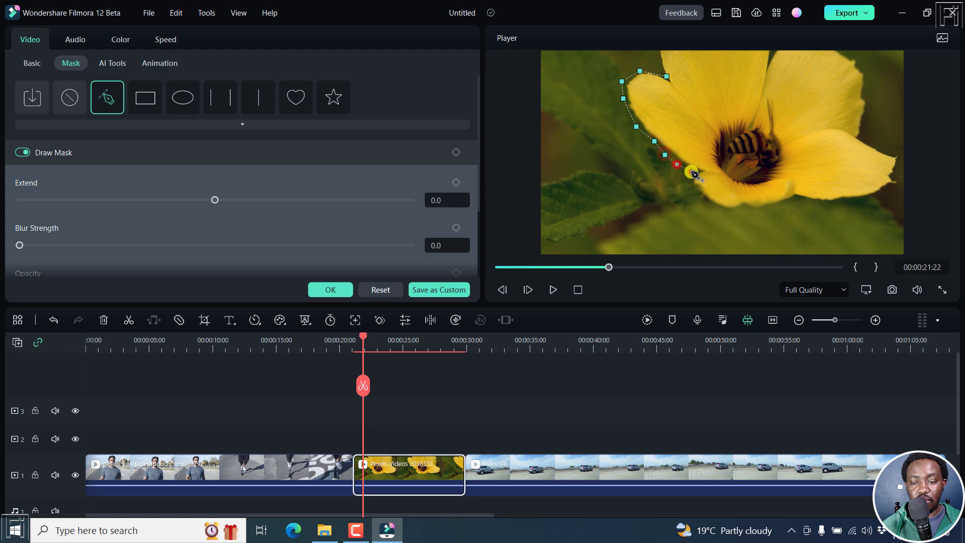
left_click(691, 171)
left_click(687, 187)
left_click(722, 209)
left_click(747, 215)
left_click(769, 214)
left_click(803, 204)
left_click(845, 209)
left_click(863, 204)
left_click(881, 200)
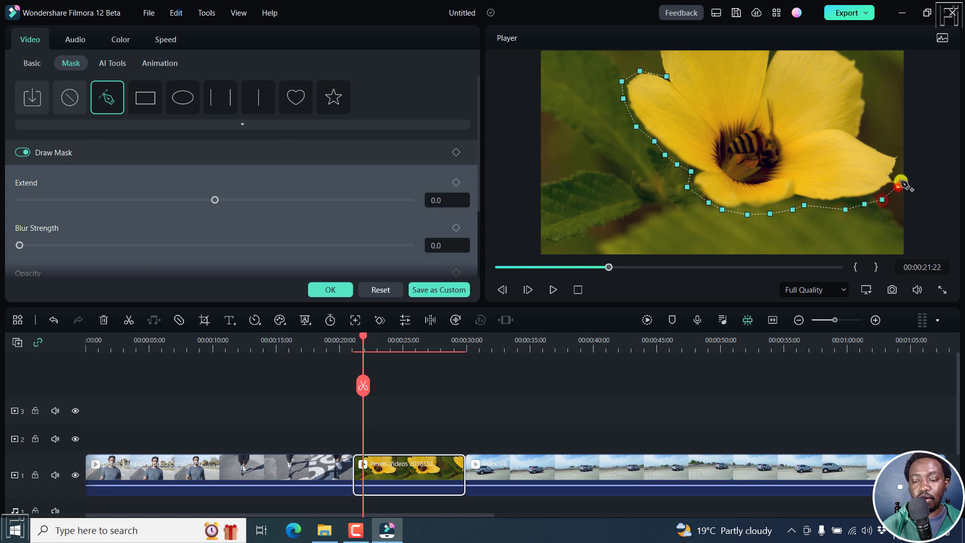
left_click(900, 179)
left_click(898, 156)
left_click(880, 144)
left_click(871, 127)
left_click(873, 90)
left_click(866, 73)
left_click(858, 61)
left_click(826, 47)
left_click(770, 52)
left_click(747, 52)
left_click(712, 53)
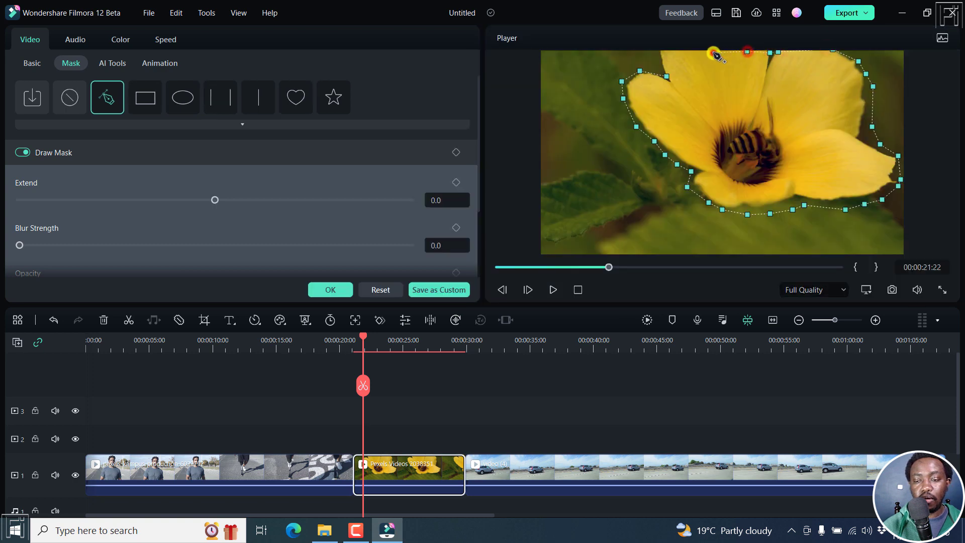
left_click(679, 52)
left_click(664, 64)
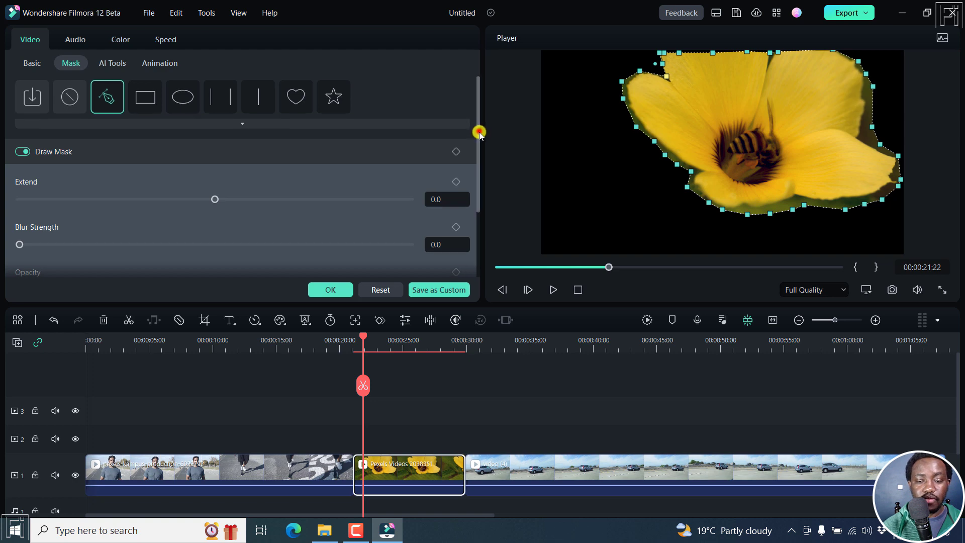
Step: Soften the bee clip's mask edge with Blur Strength, then try inverting the mask and restore it
left_click_drag(478, 133, 478, 183)
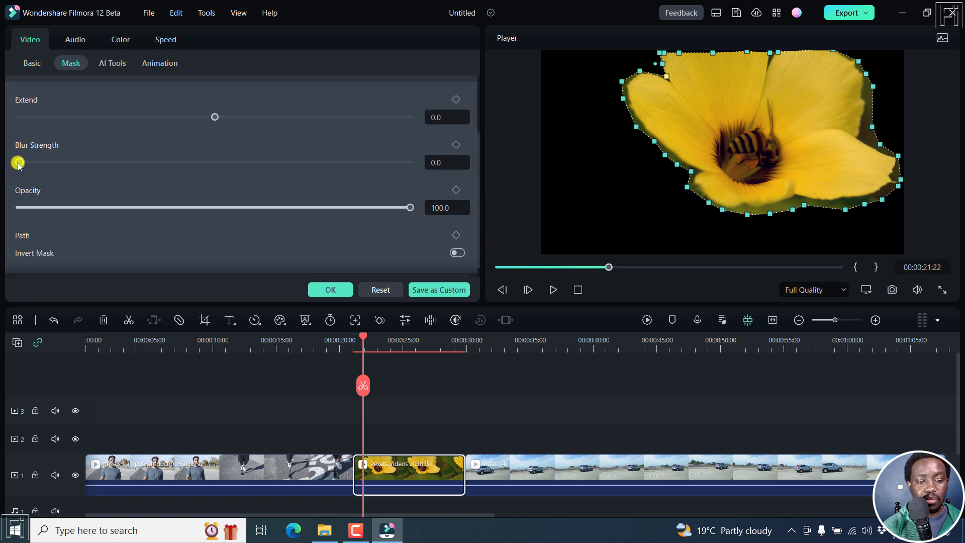
left_click_drag(32, 164, 272, 182)
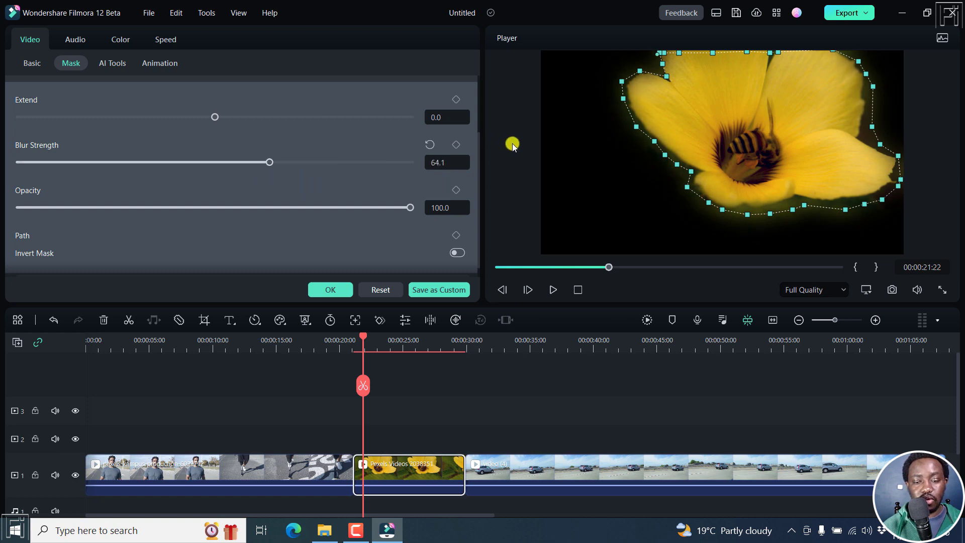
mouse_move(408, 208)
left_mouse_down()
mouse_move(317, 209)
mouse_move(255, 225)
mouse_move(418, 217)
left_mouse_up()
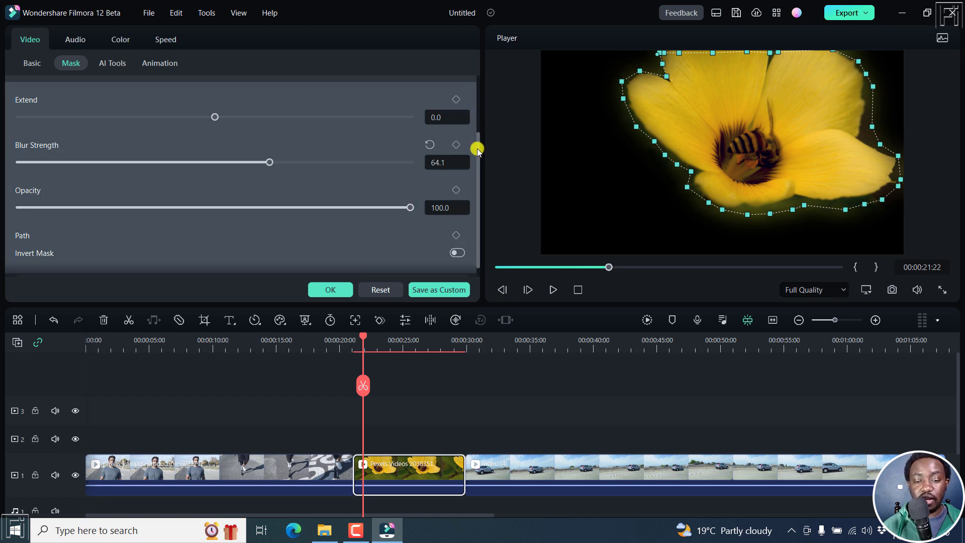
mouse_move(476, 149)
left_mouse_down()
mouse_move(477, 180)
mouse_move(480, 159)
left_mouse_up()
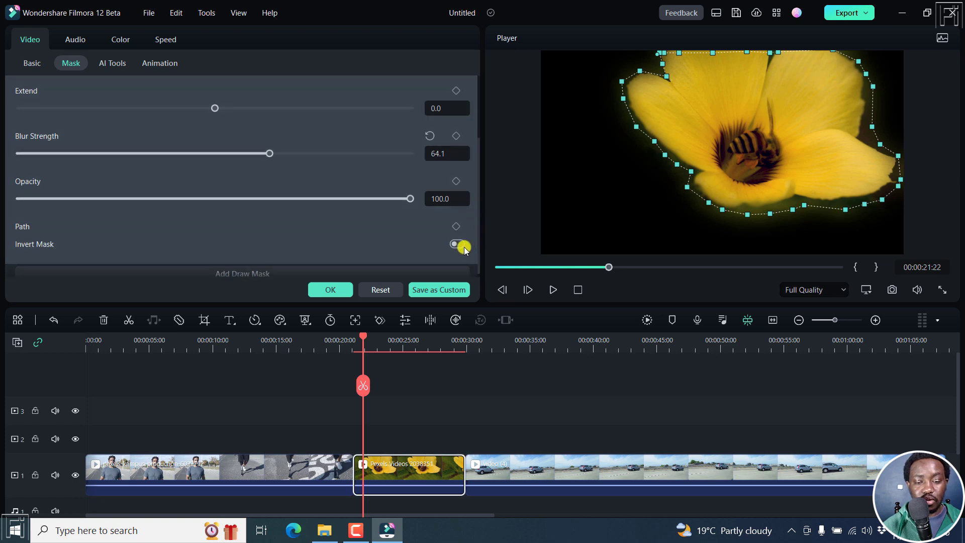
left_click(456, 243)
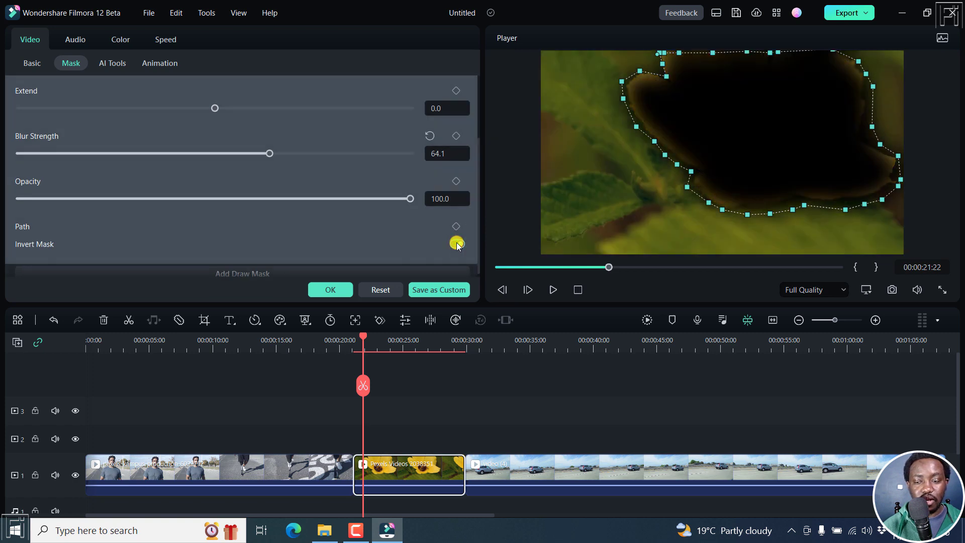
left_click(457, 243)
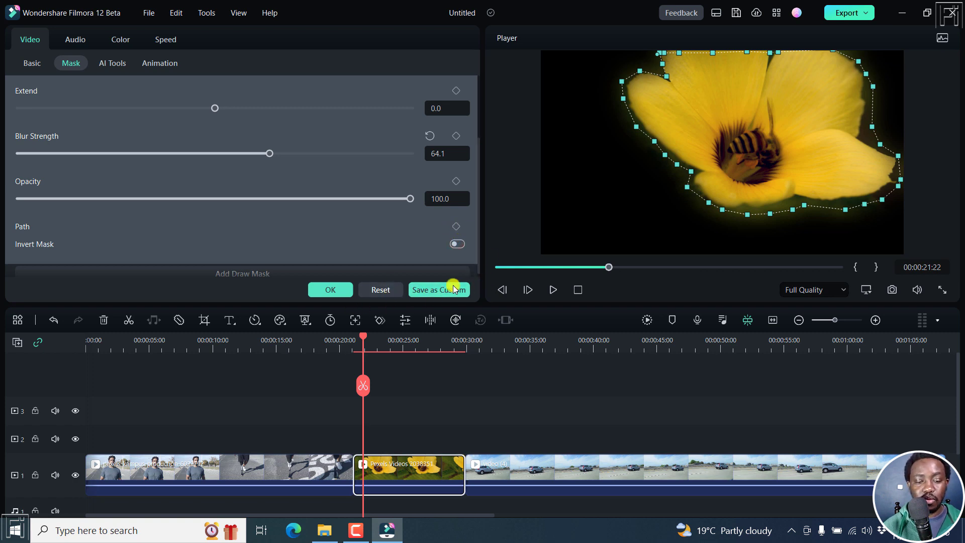
Step: Preview the masked bee clip from 00:00:18:05, then scrub back through the flower clip toward the opening shot
left_click(316, 343)
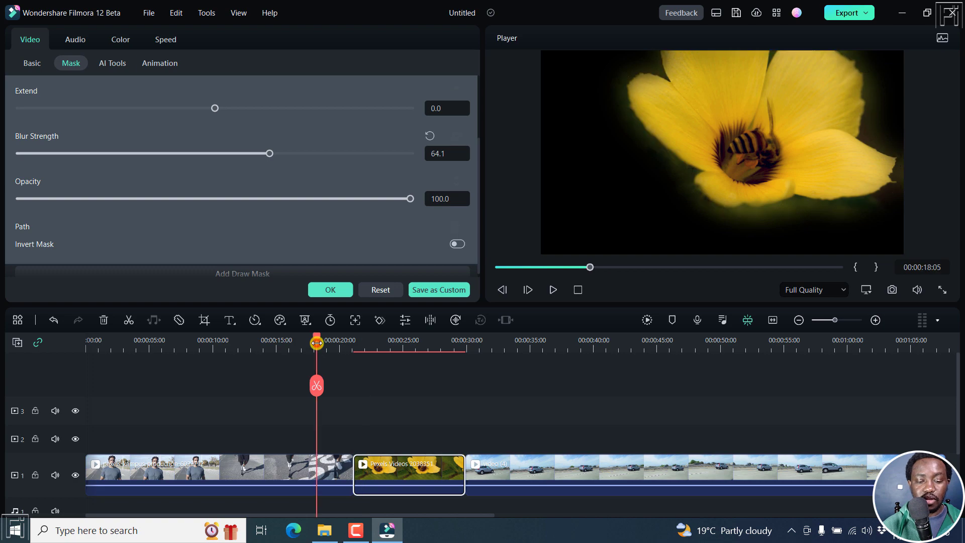
key("space")
left_click(301, 385)
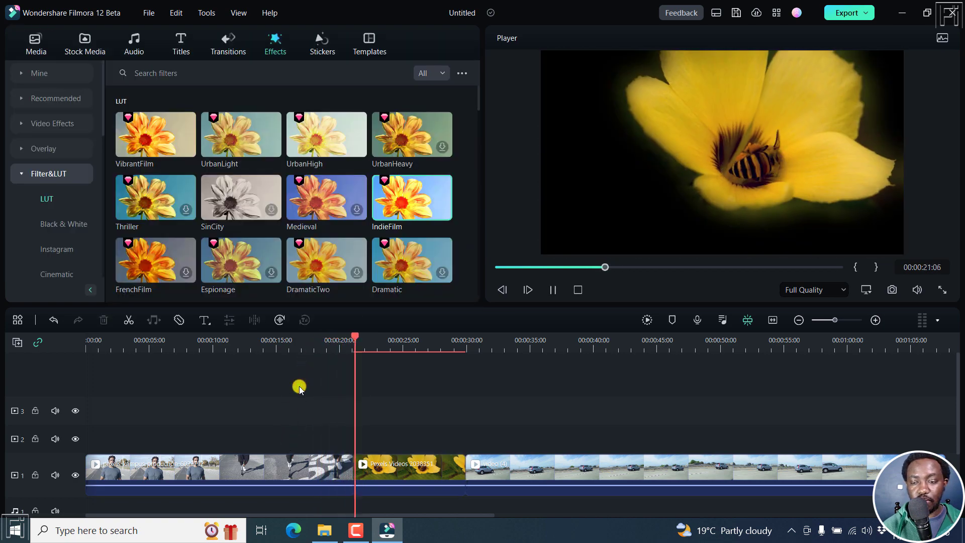
key("space")
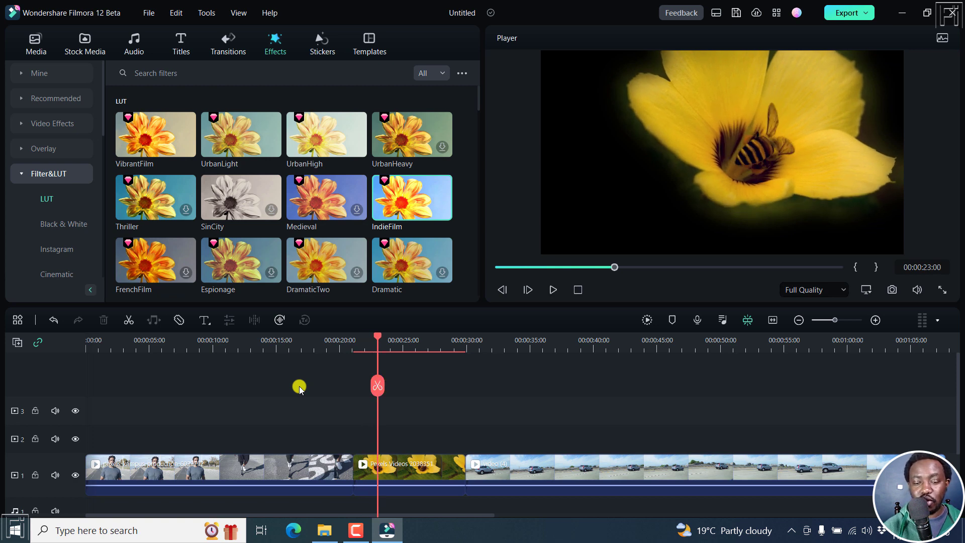
key("space")
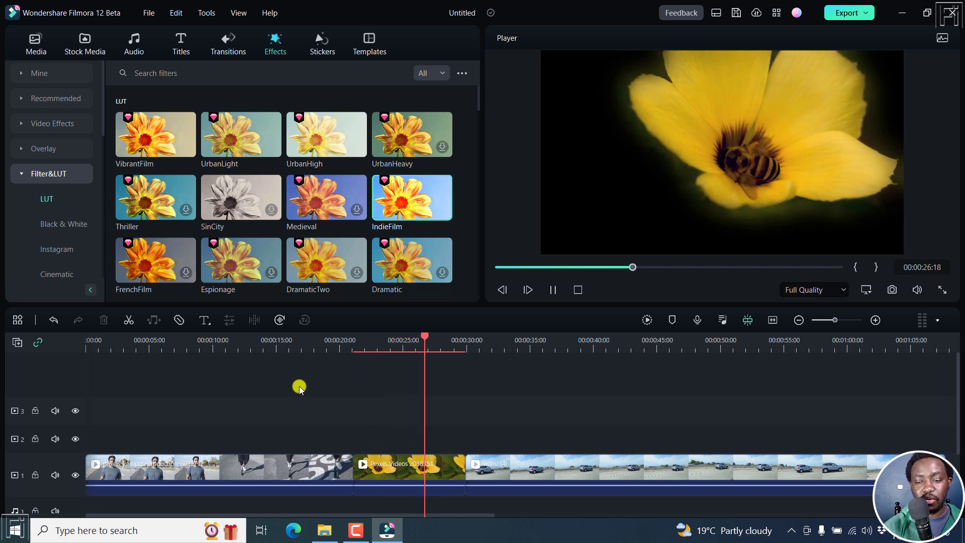
key("space")
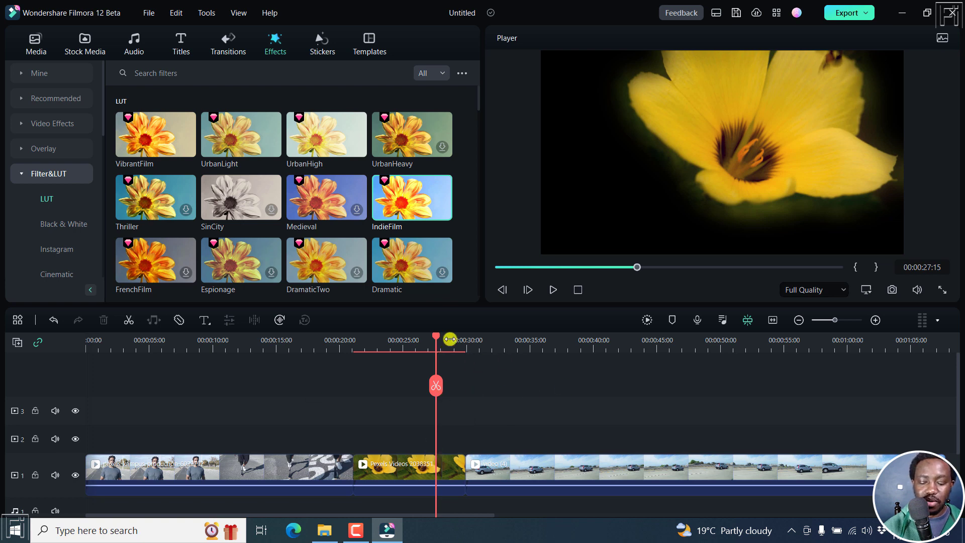
left_click_drag(436, 338, 430, 338)
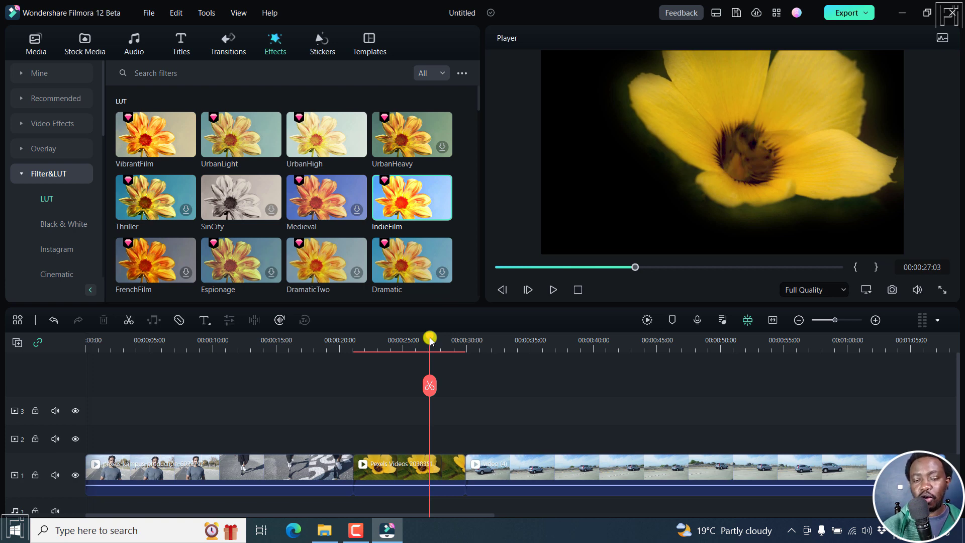
left_click_drag(429, 336, 118, 364)
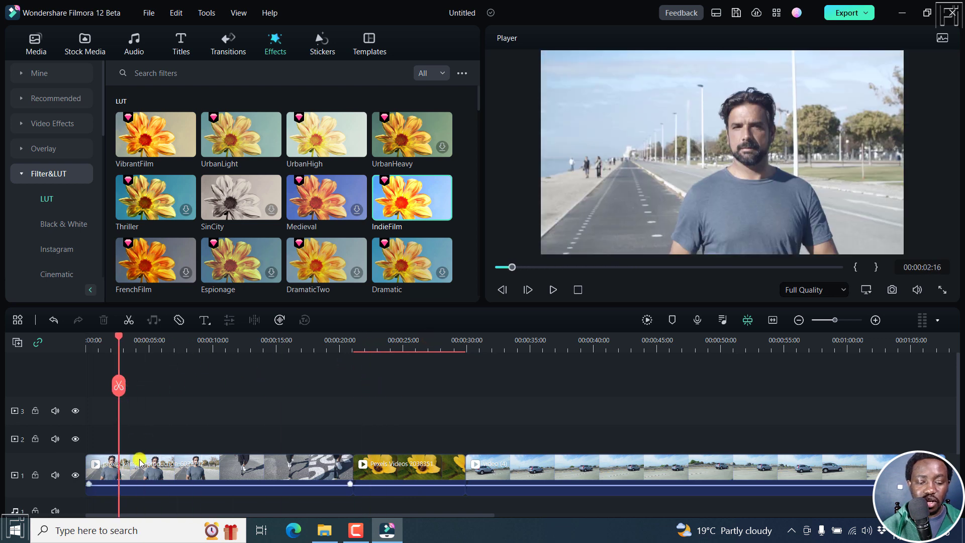
Step: Check the opening promenade clip's transform settings, then drop the UrbanHigh LUT onto it
left_click(140, 462)
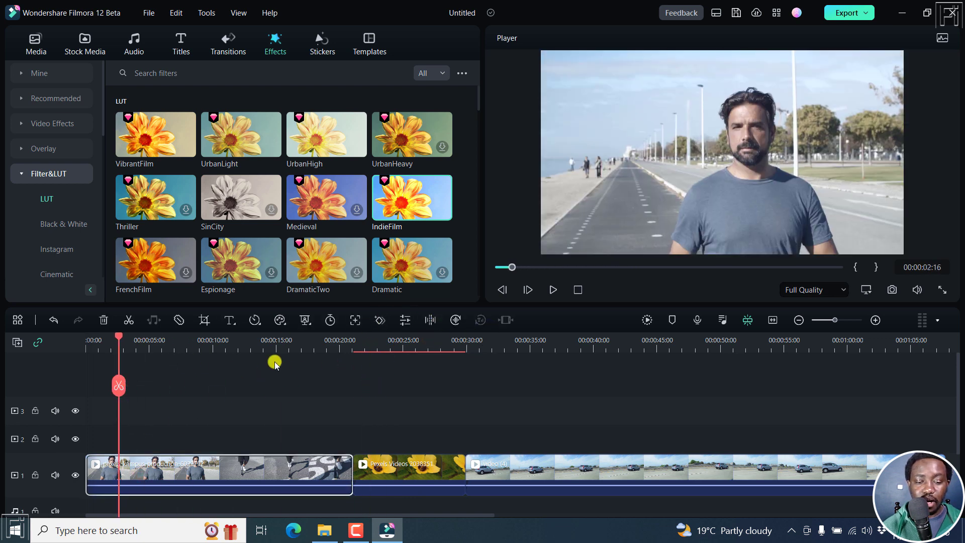
double_click(174, 477)
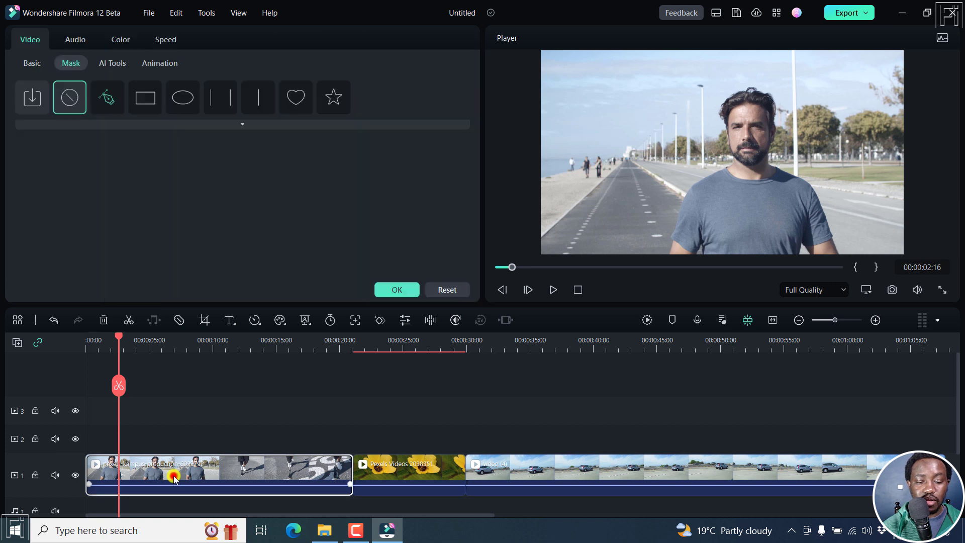
left_click(27, 63)
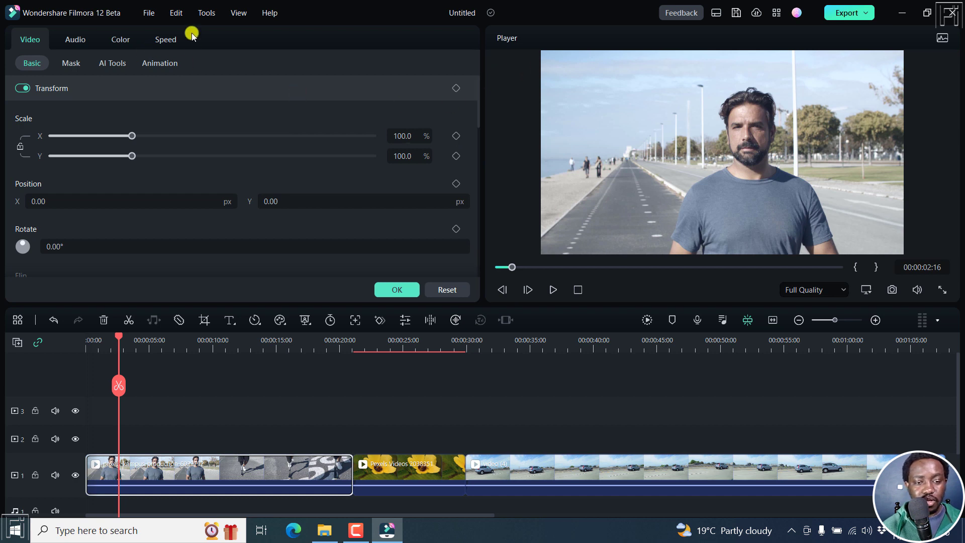
left_click(397, 289)
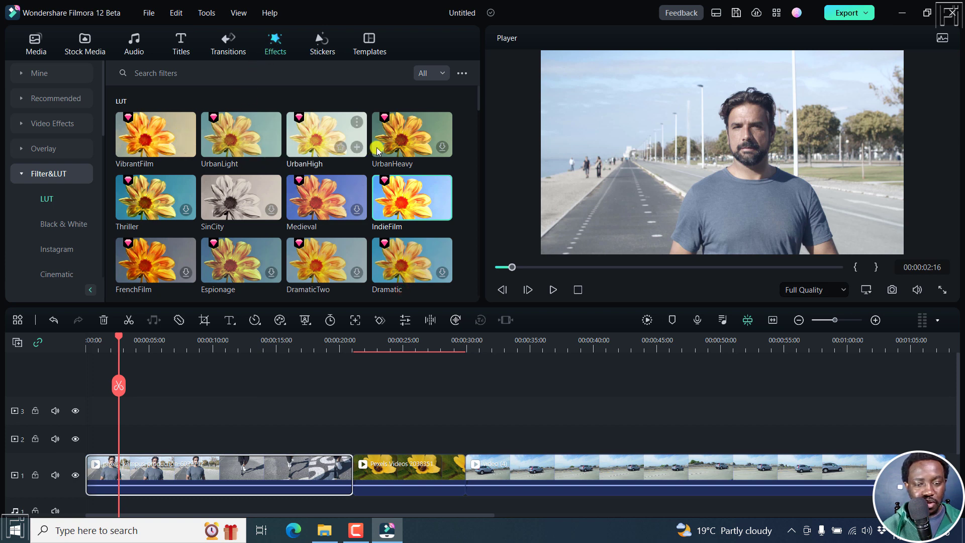
left_click_drag(315, 135, 133, 470)
Step: Add UrbanHigh opacity keyframes at 0:02, 0:09 and 0:16, setting the 0:09 keyframe to 0
double_click(159, 470)
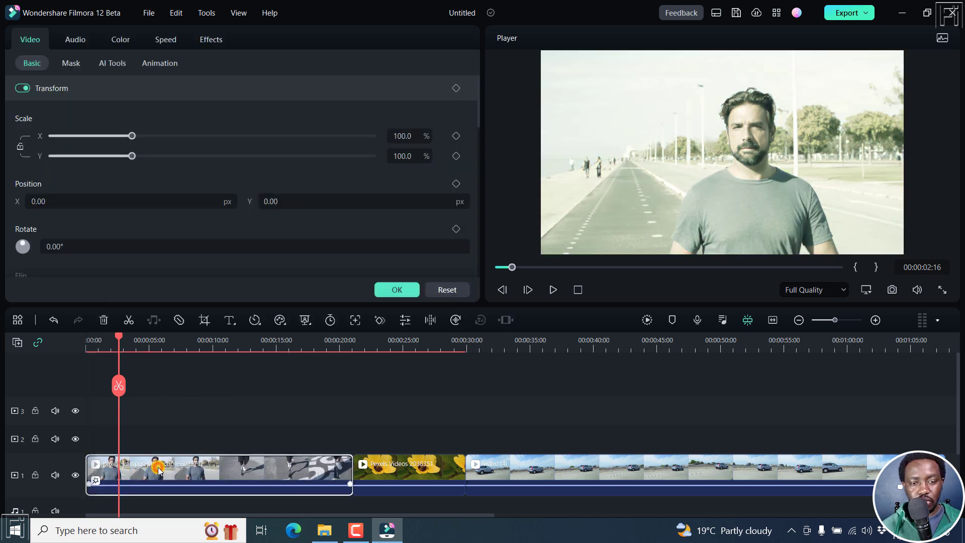
left_click(202, 35)
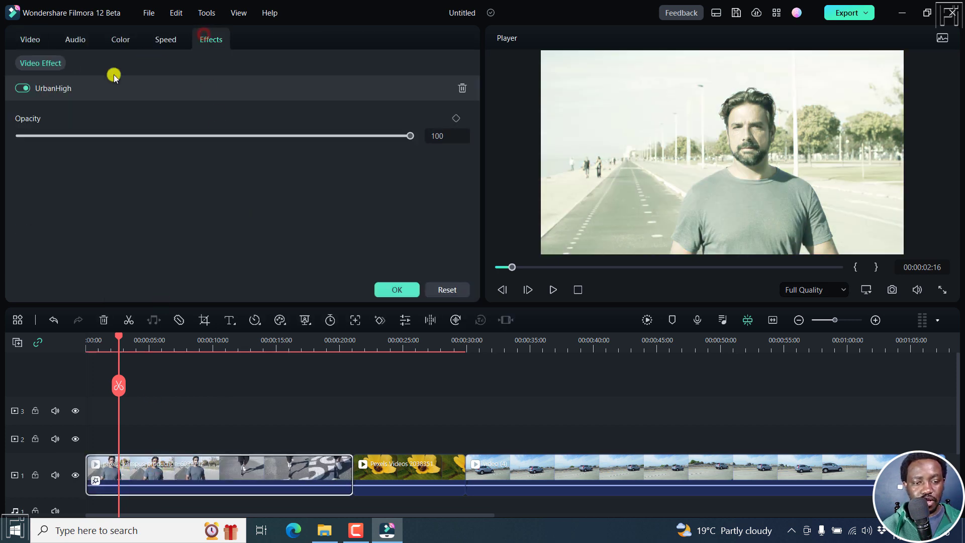
left_click(457, 123)
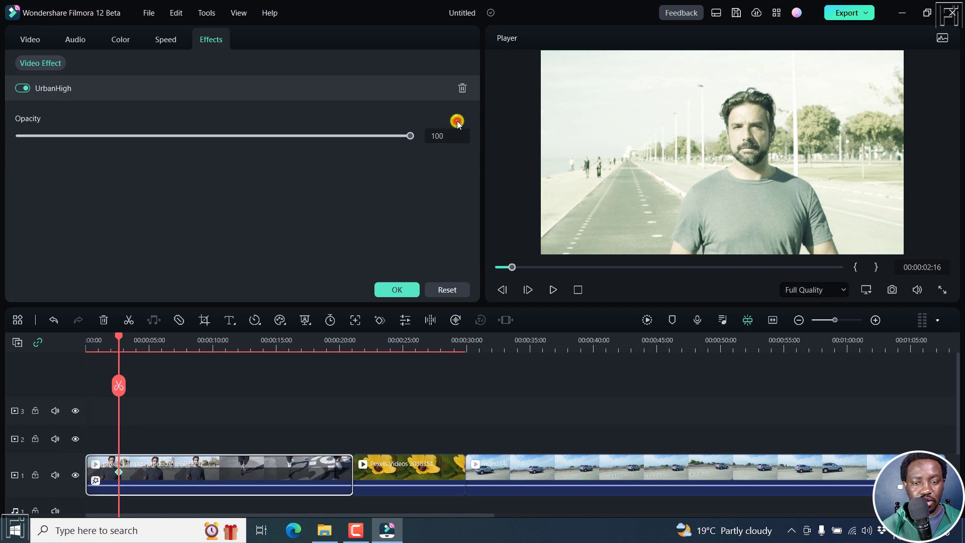
left_click_drag(119, 342, 203, 338)
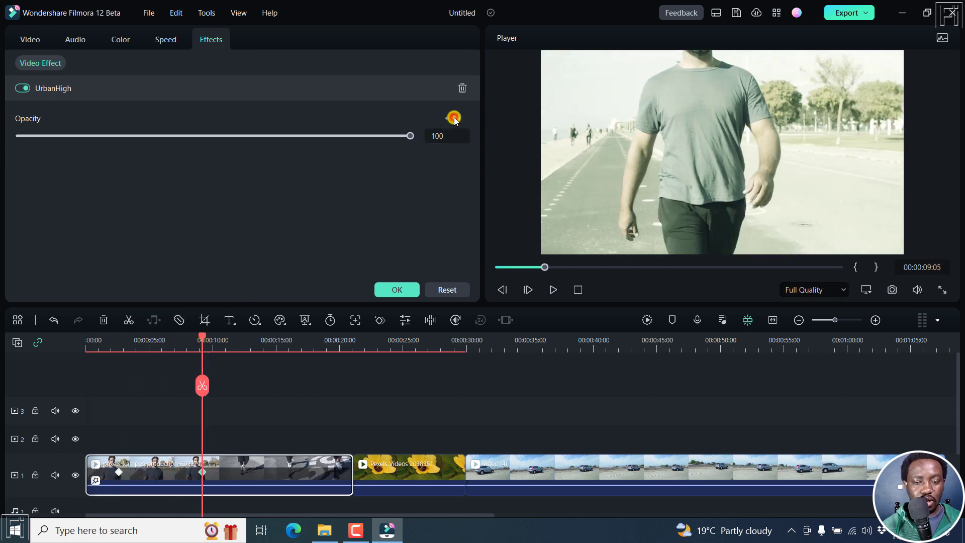
left_click_drag(201, 336, 297, 342)
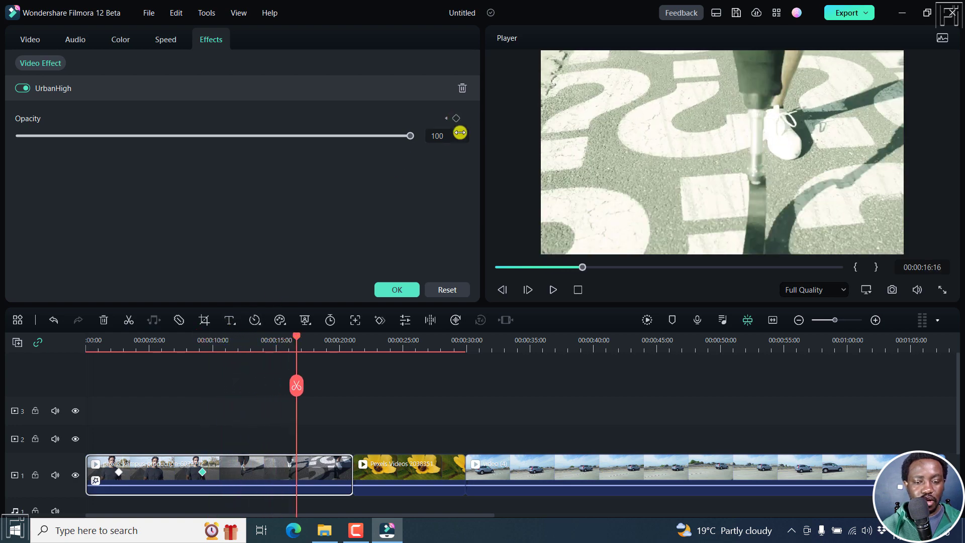
left_click(202, 472)
left_click(409, 135)
left_click_drag(400, 146, 0, 144)
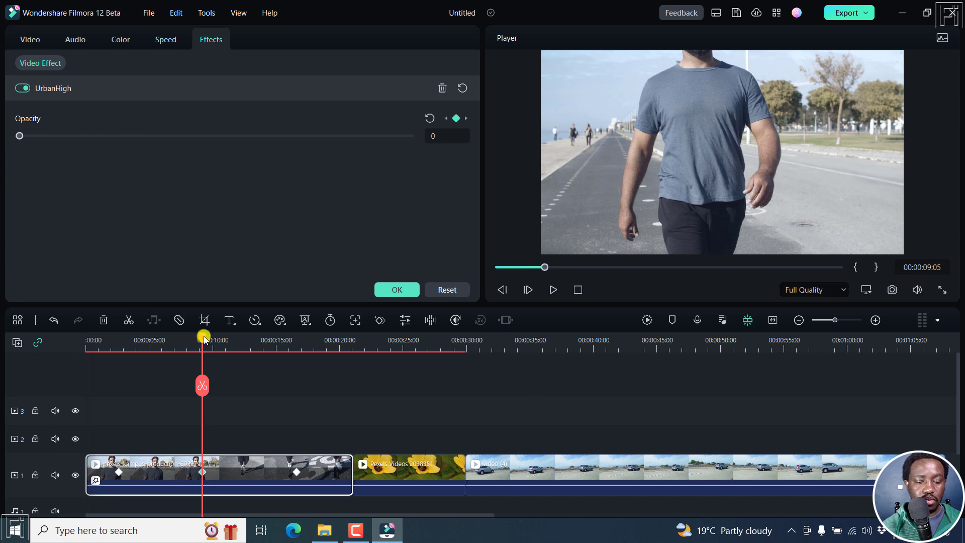
Step: Play back the opacity fade and confirm the keyframes with OK
left_click_drag(204, 339, 78, 349)
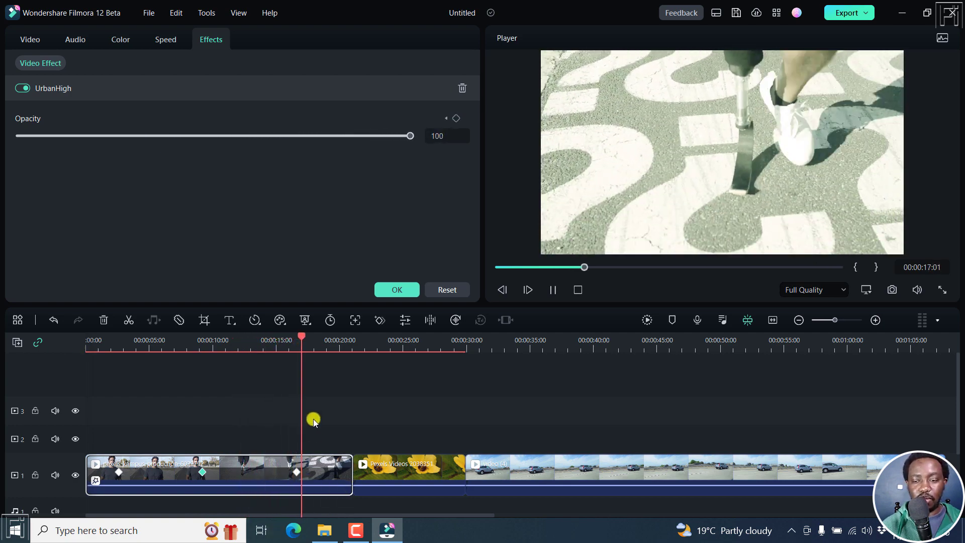
key("space")
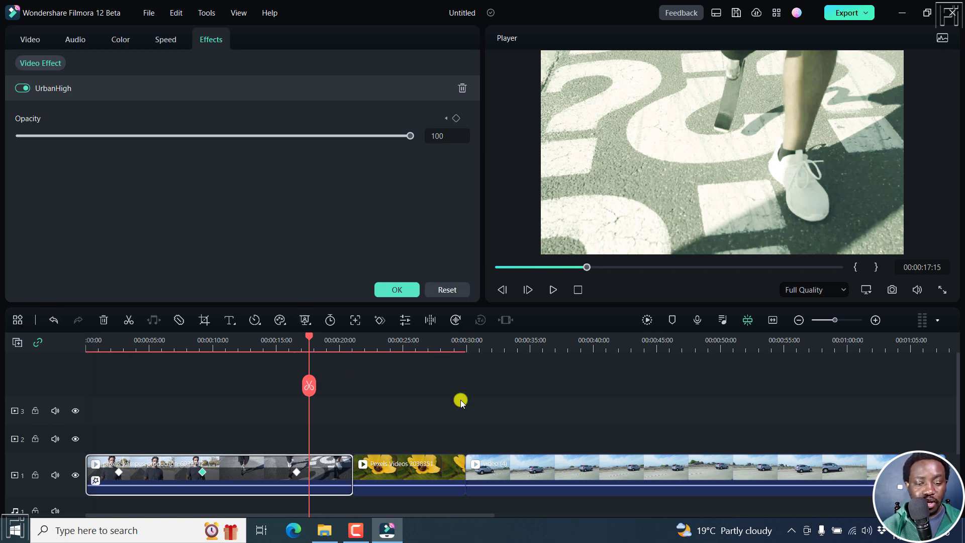
left_click(398, 290)
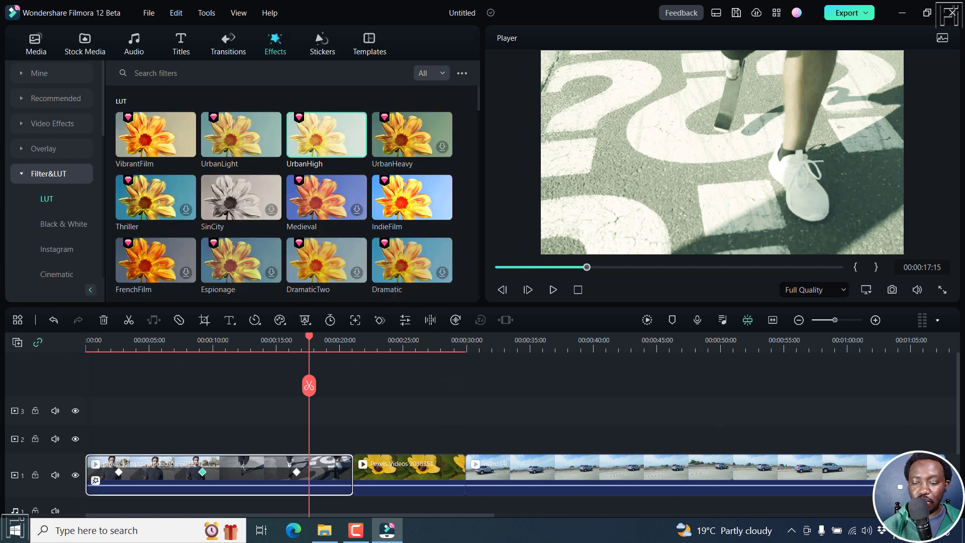
Step: Drag the pexels-rodnae waterfront clip from Project Media onto track 2 and select it
left_click(634, 468)
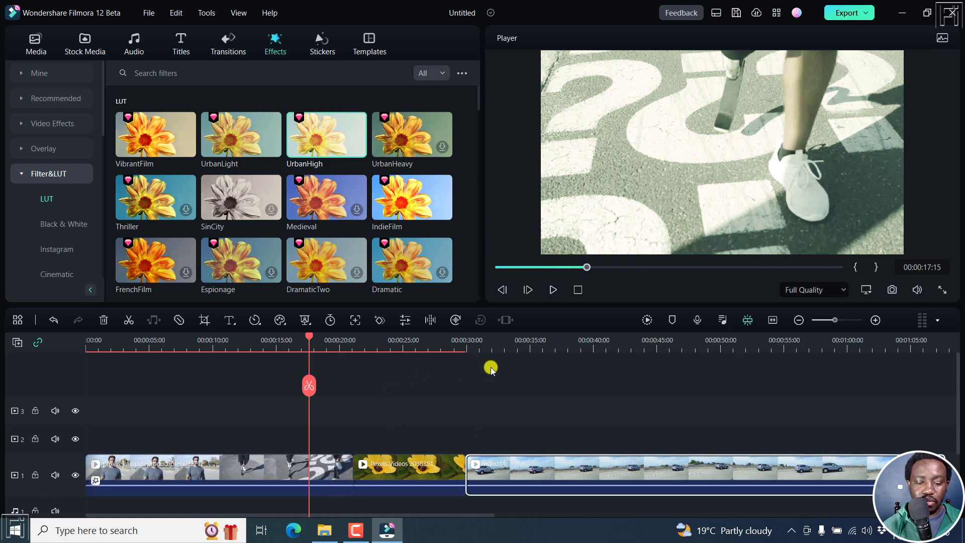
left_click(240, 440)
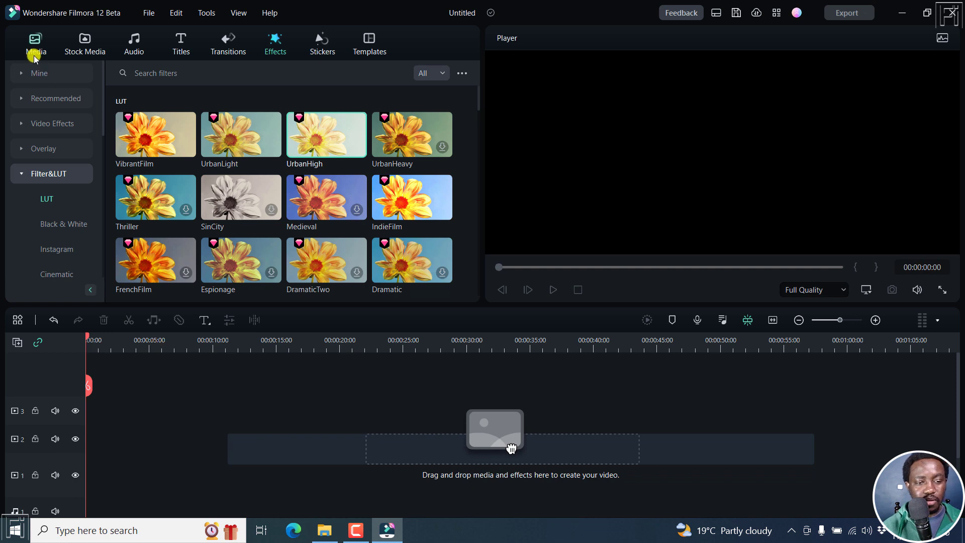
left_click(34, 48)
left_click(45, 74)
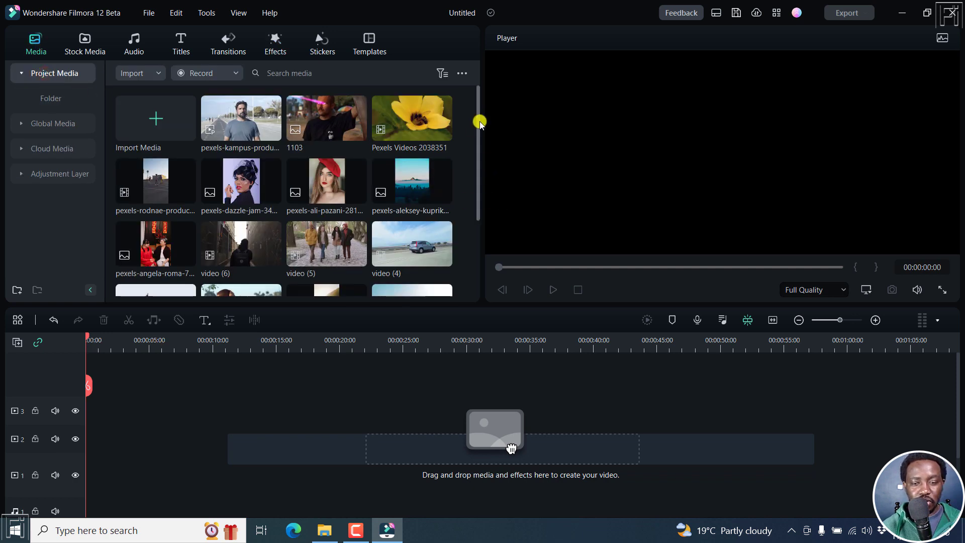
left_click_drag(477, 123, 478, 187)
left_click_drag(243, 243, 88, 453)
left_click(132, 467)
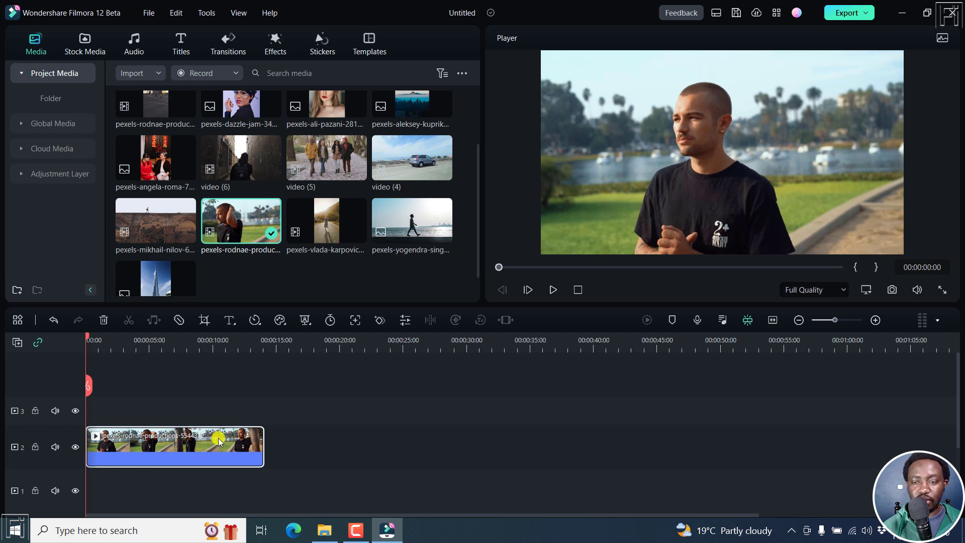
Step: Switch to the Default layout and toggle Smart Cutout on in the clip's Video > AI Tools settings
left_click(717, 13)
left_click(733, 41)
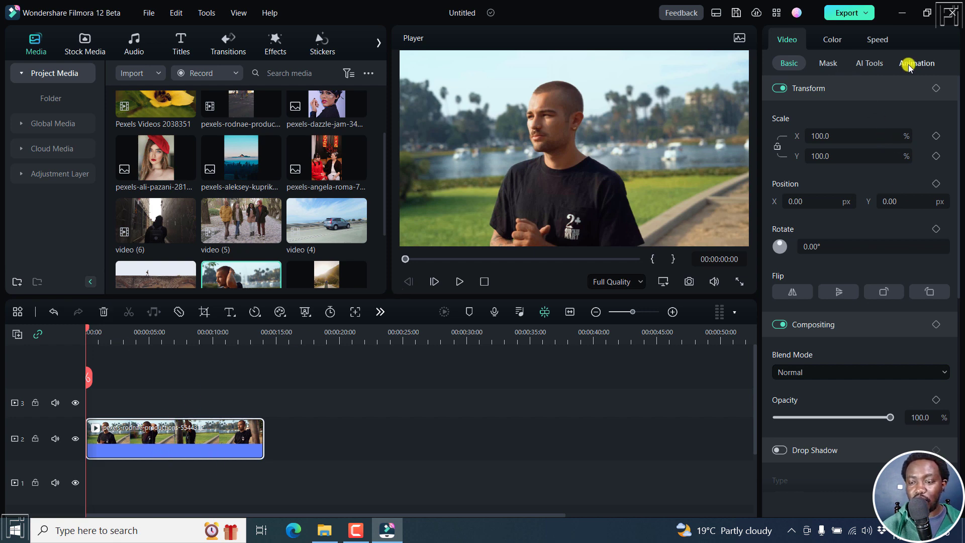
left_click(869, 63)
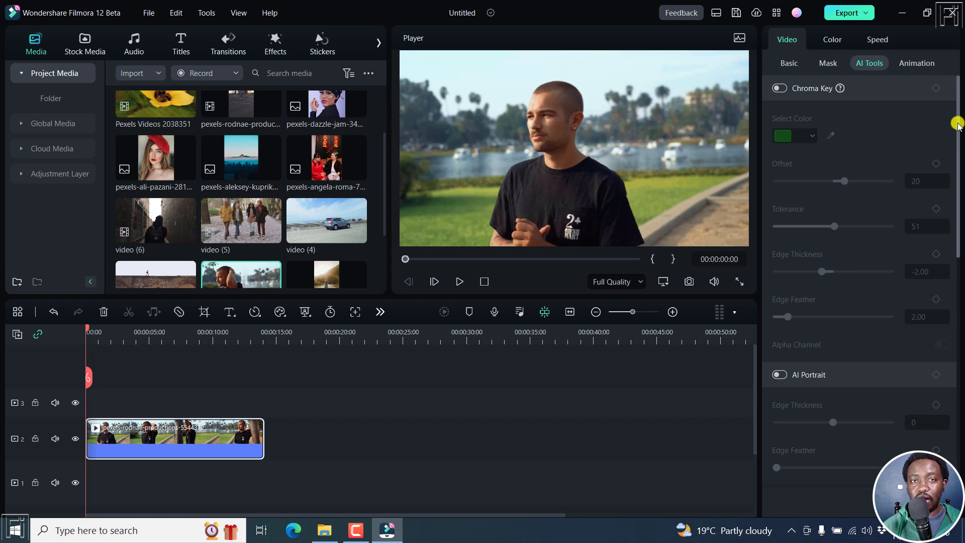
left_click_drag(957, 123, 881, 233)
left_click(781, 267)
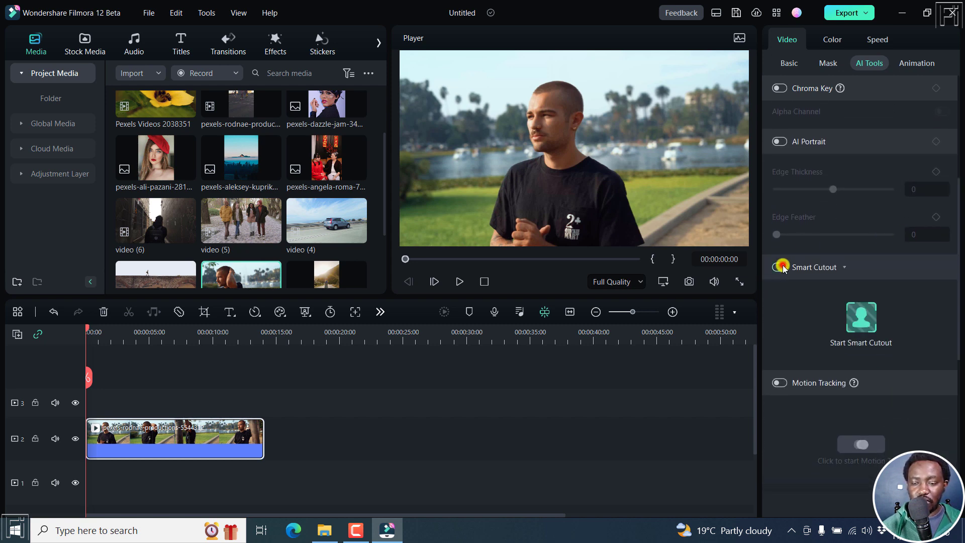
Step: Brush the man with a magenta mask, track him through the clip, and save in Simple Mode
left_click(864, 328)
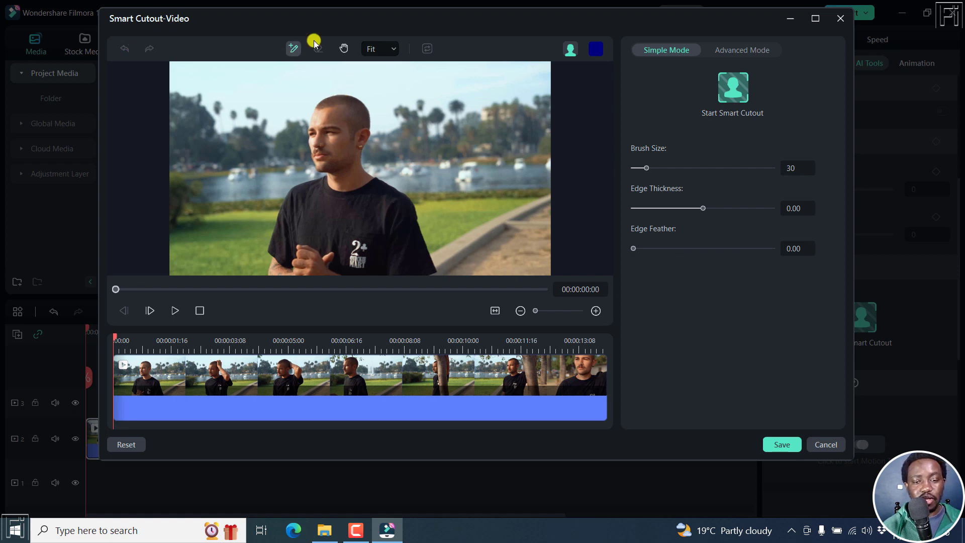
left_click(598, 50)
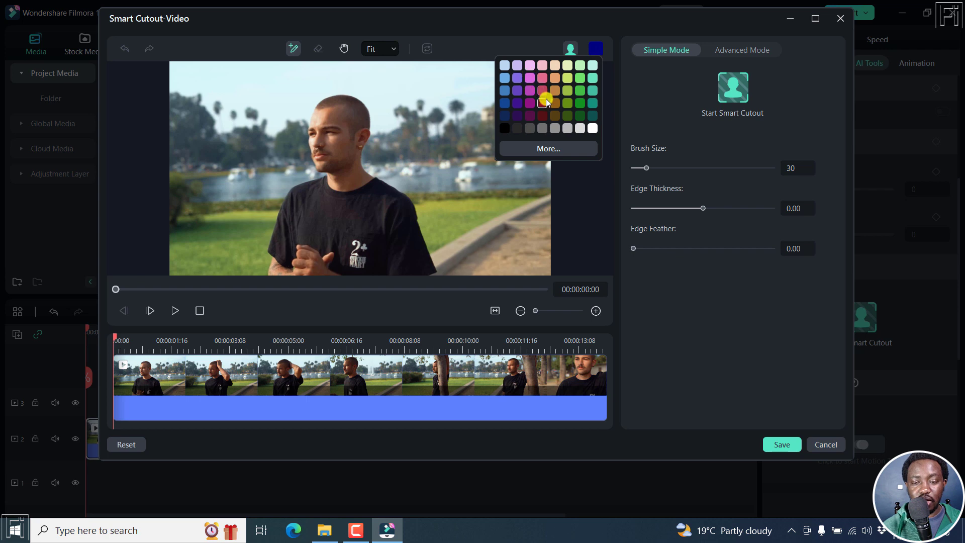
left_click(530, 79)
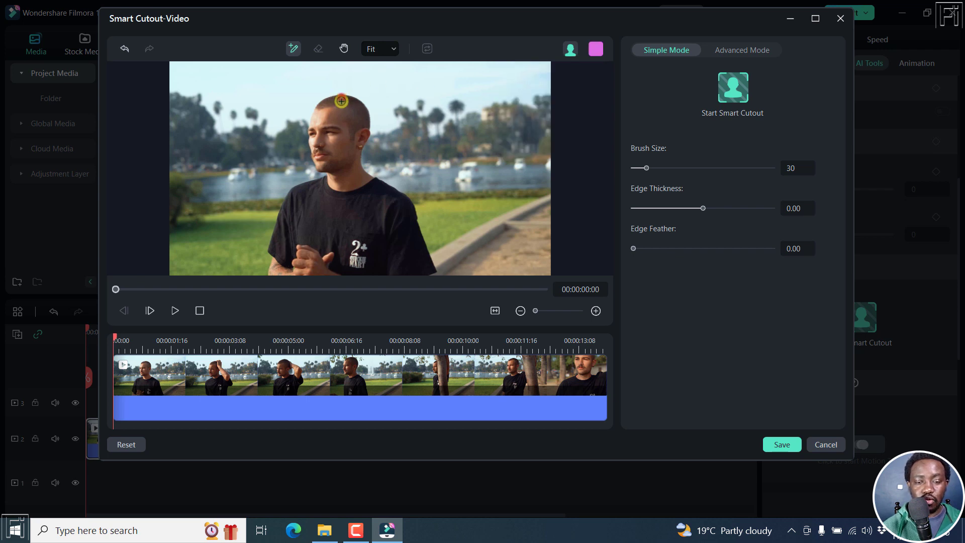
mouse_move(341, 101)
left_mouse_down()
mouse_move(332, 178)
mouse_move(338, 271)
left_mouse_up()
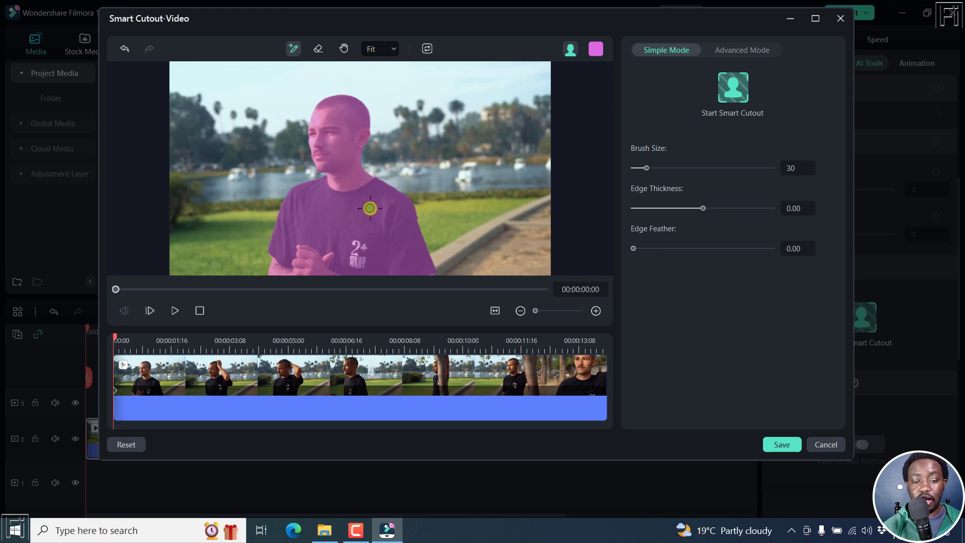
left_click(733, 91)
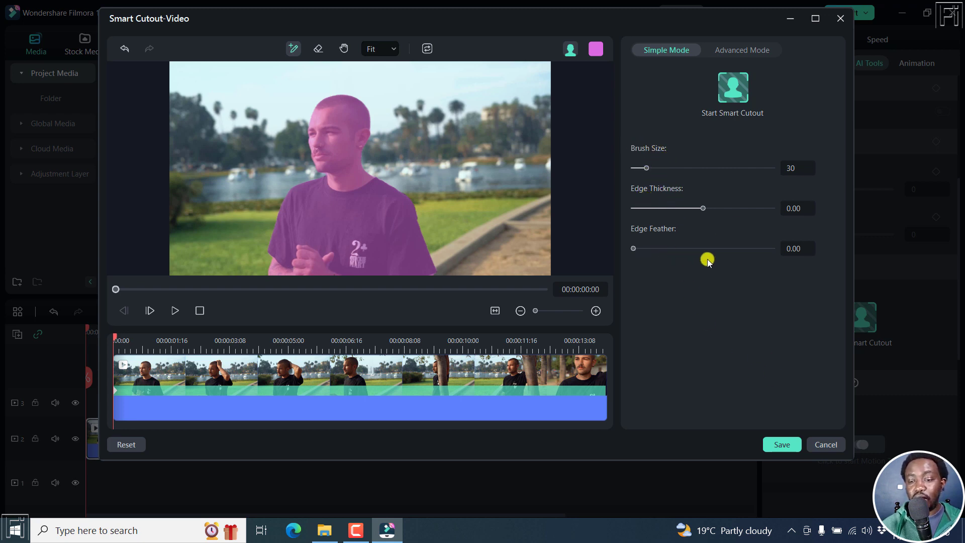
left_click(738, 51)
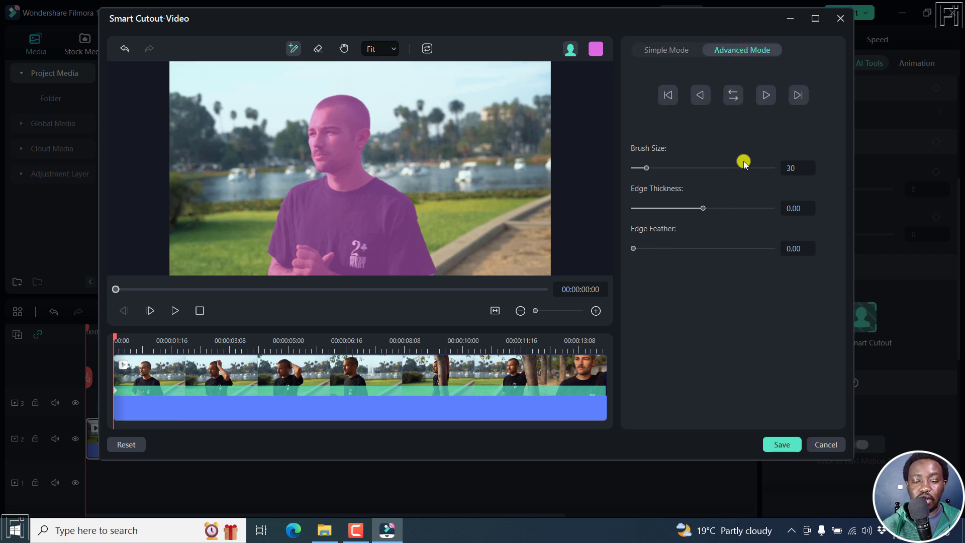
left_click(664, 51)
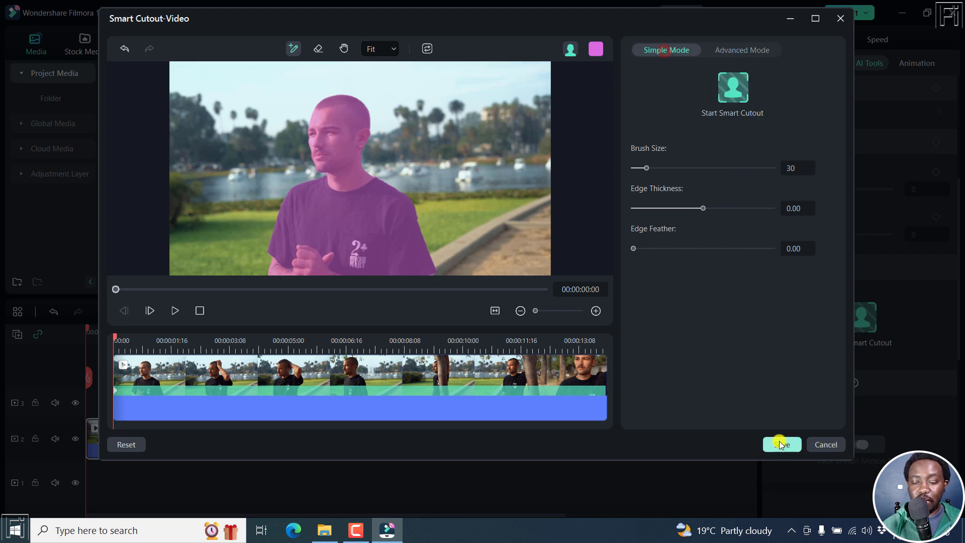
left_click(781, 444)
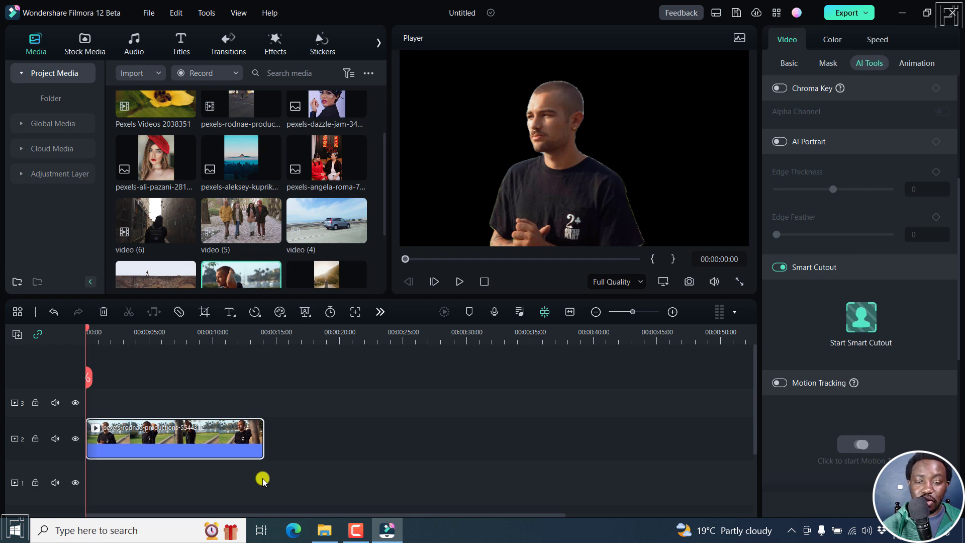
Step: Play the cut-out clip and pause it at 00:00:11:00
key("space")
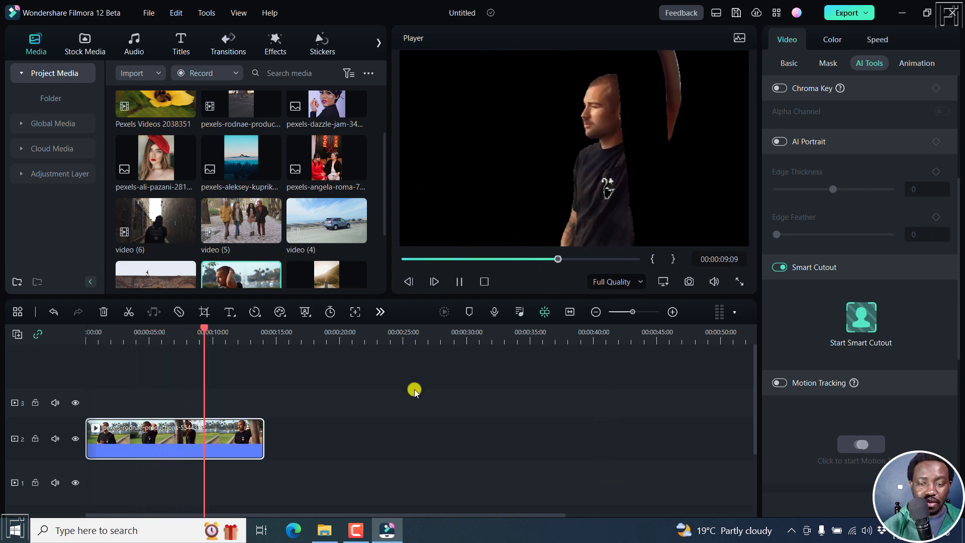
key("space")
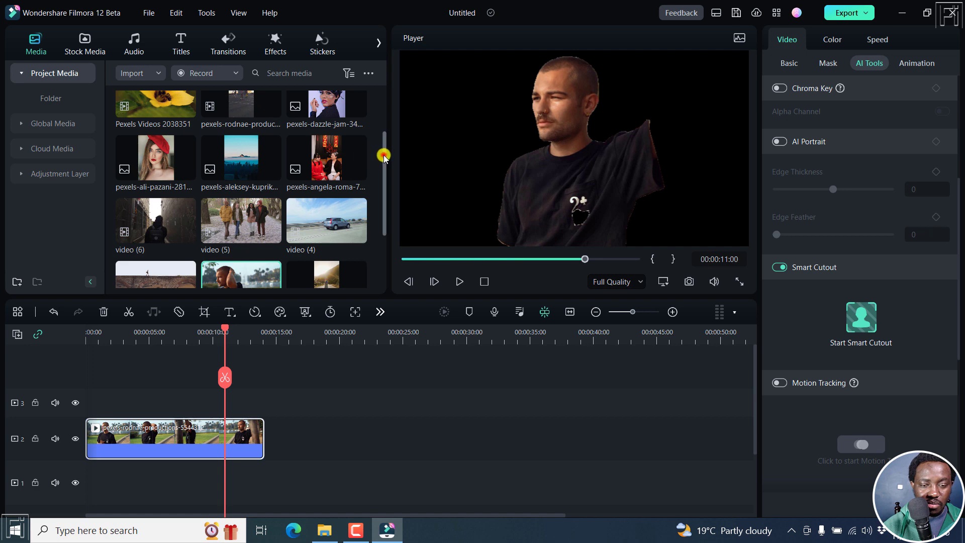
scroll(383, 166, "down", 1)
Step: Place the bird clip from Stock Media > Mine > Downloads under the cutout at 0:00
left_click(76, 43)
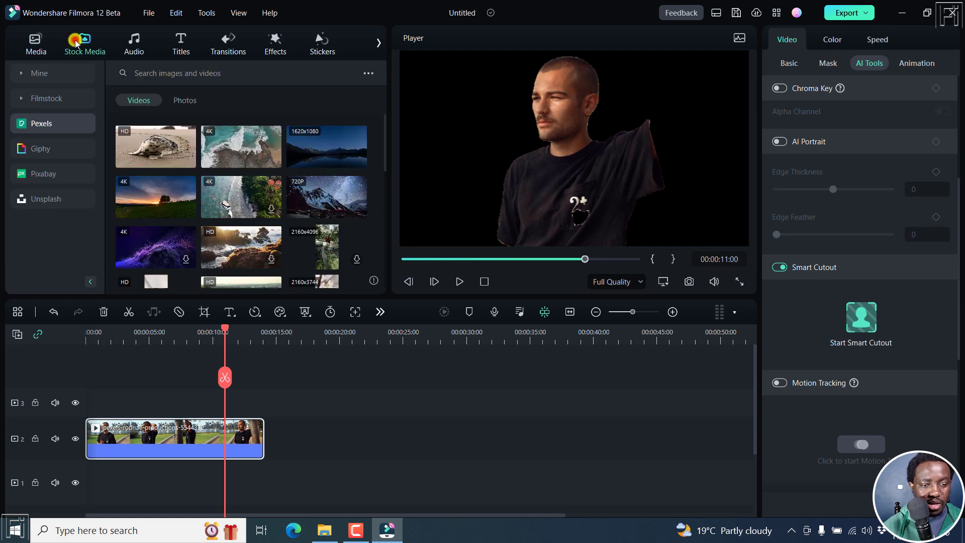
left_click(23, 73)
left_click(56, 123)
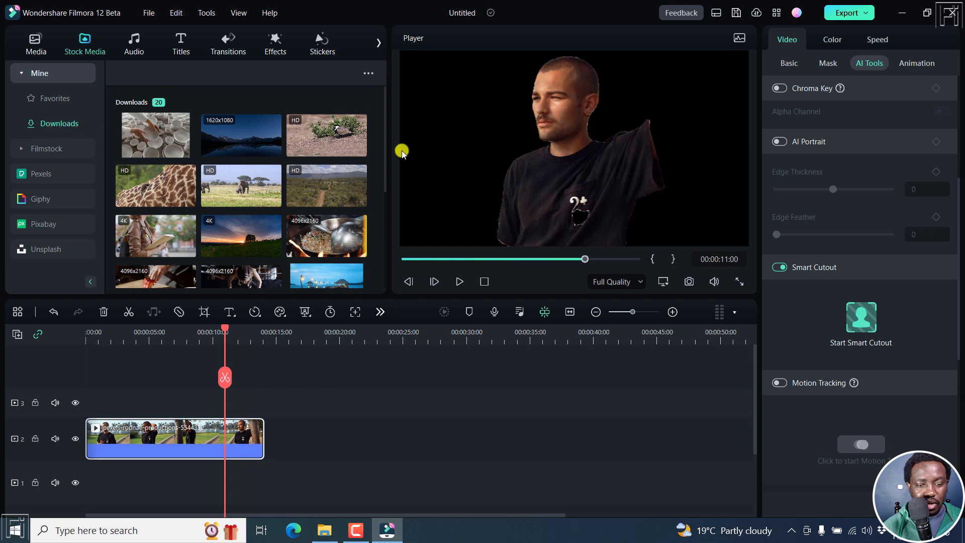
left_click_drag(318, 136, 288, 433)
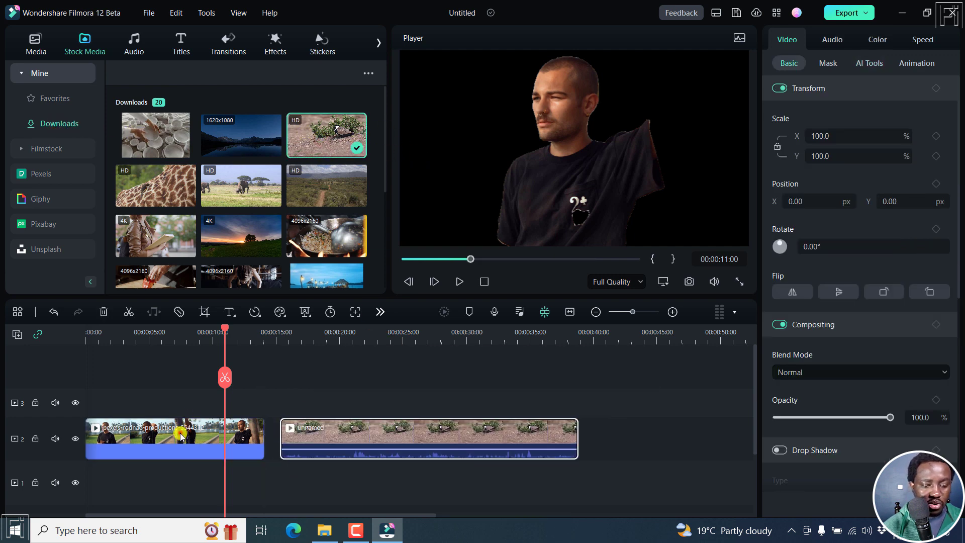
left_click_drag(180, 433, 175, 398)
left_click(355, 452)
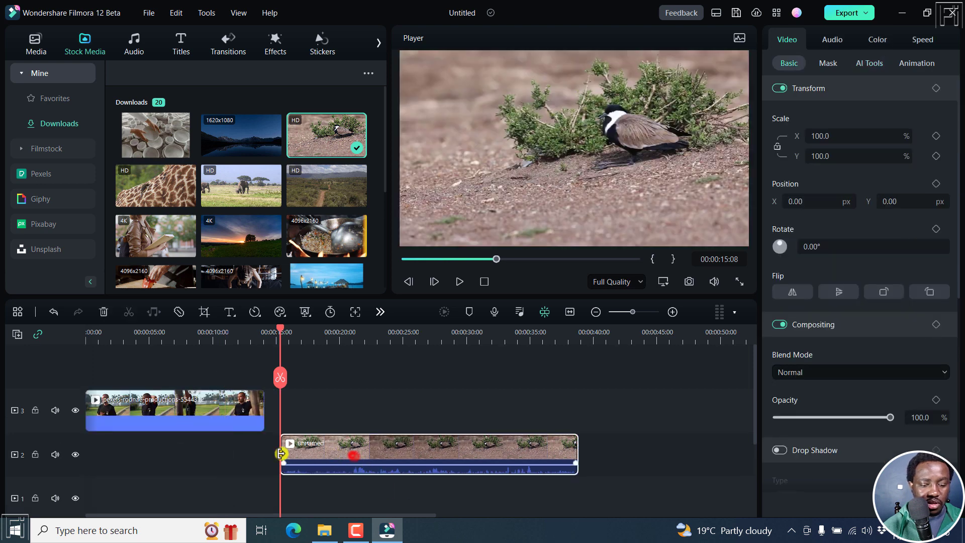
left_click_drag(354, 450, 160, 450)
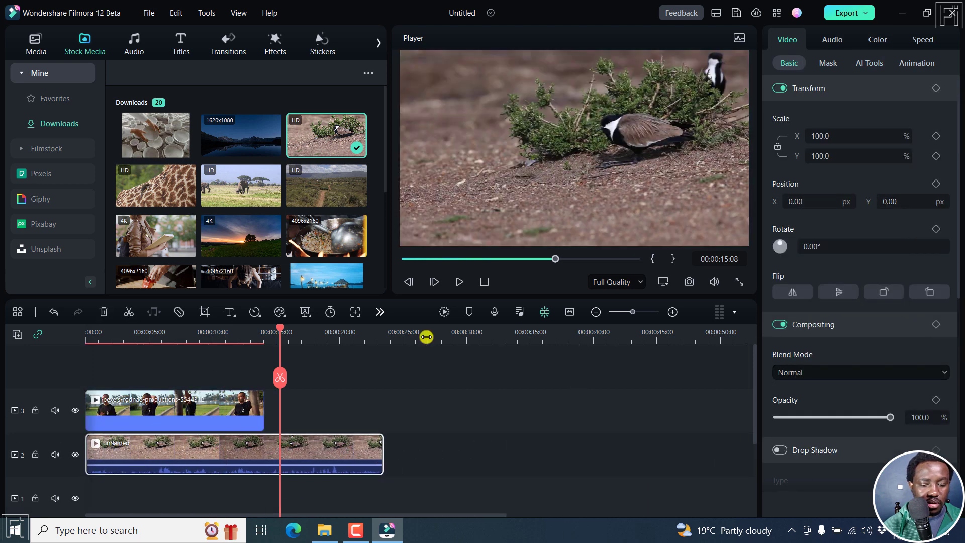
Step: Play the man over the bird scene from the start, then marquee-select both clips
key("Home")
key("space")
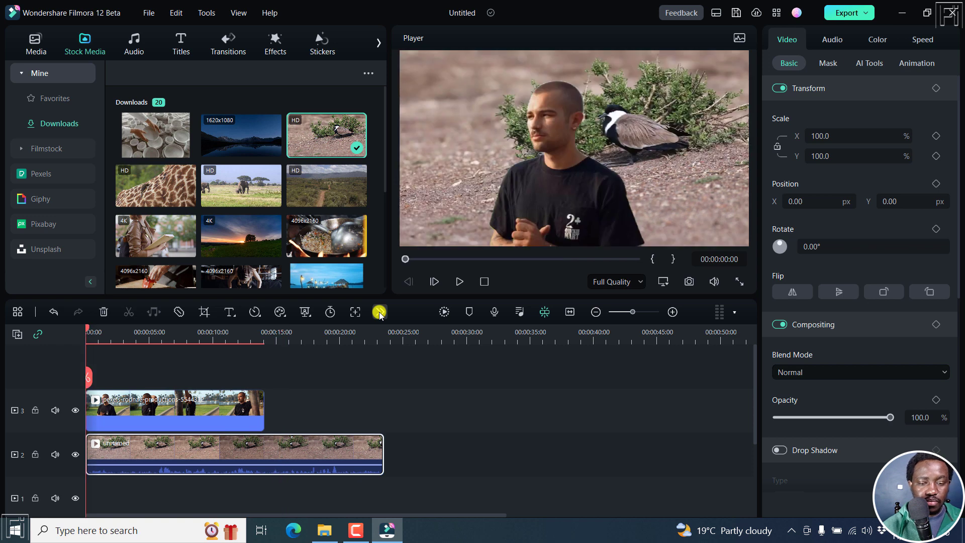
key("space")
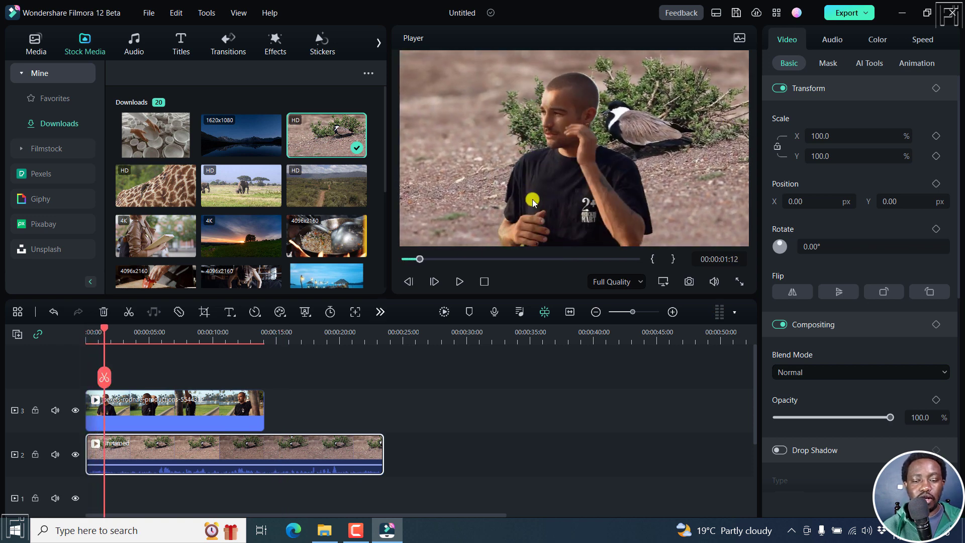
key("space")
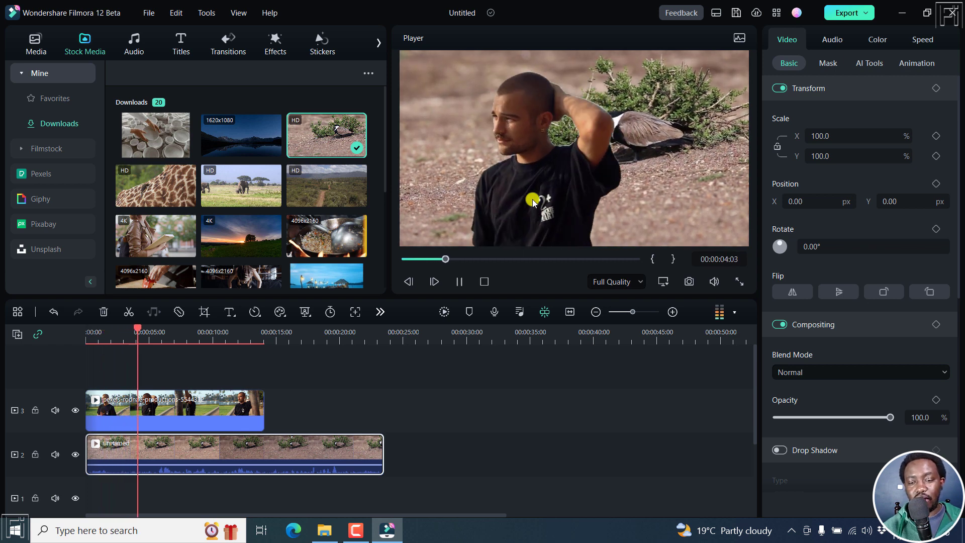
key("space")
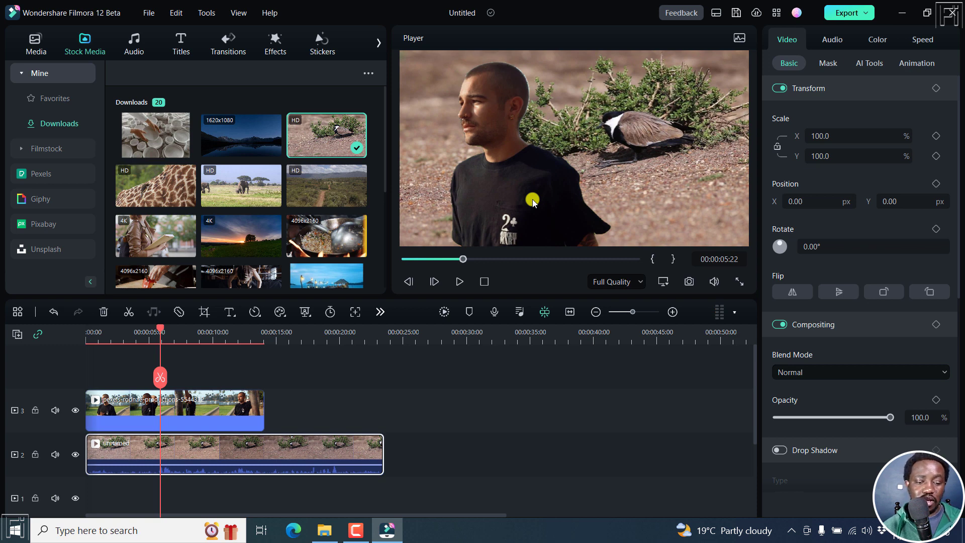
left_click_drag(413, 492, 198, 389)
Step: Delete the test clips and lay all eight project media items on the timeline, zoomed to fit
key("Delete")
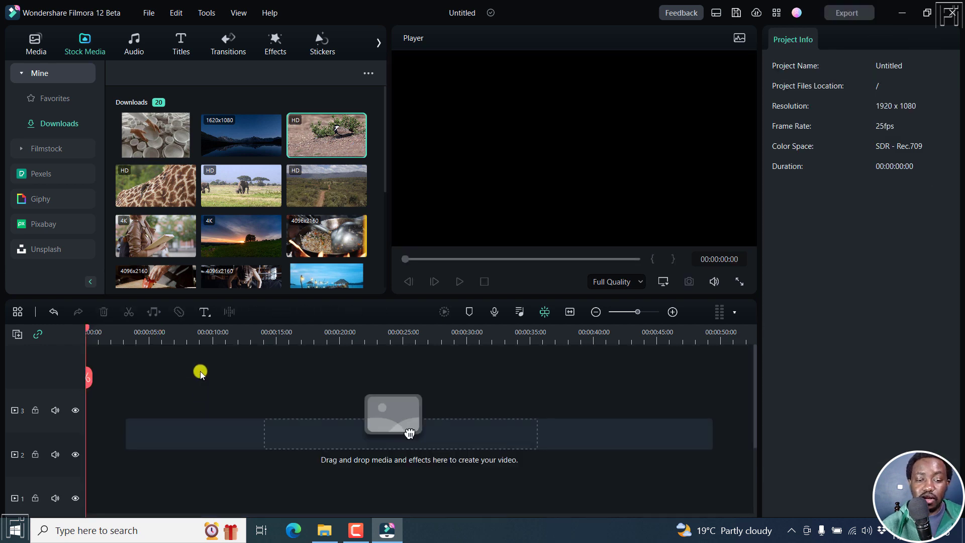
left_click(36, 45)
left_click(305, 258)
key("ctrl+a")
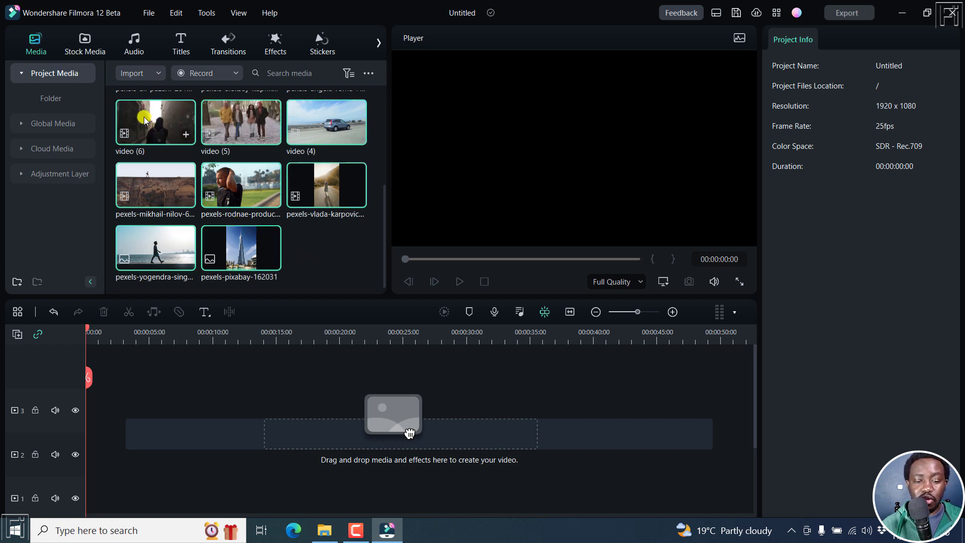
left_click_drag(143, 117, 80, 430)
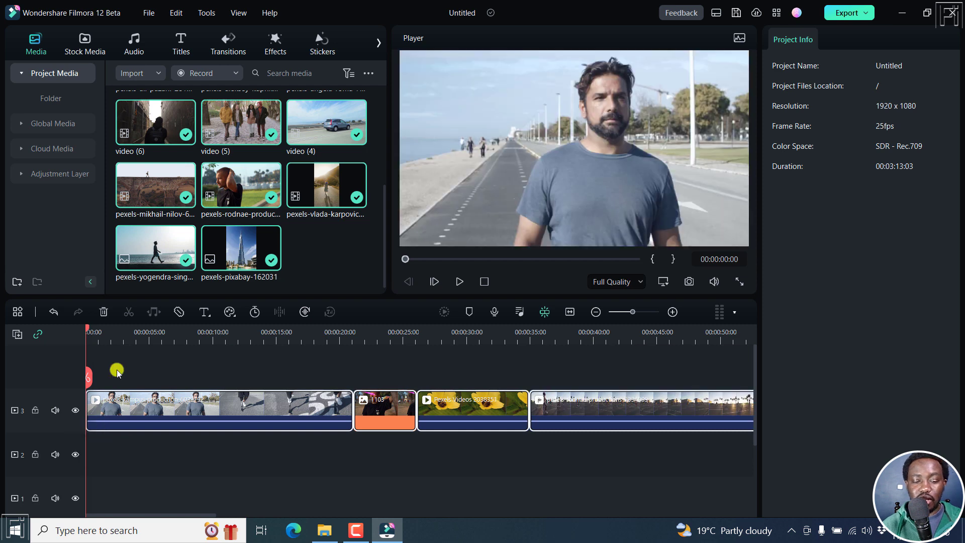
left_click(568, 312)
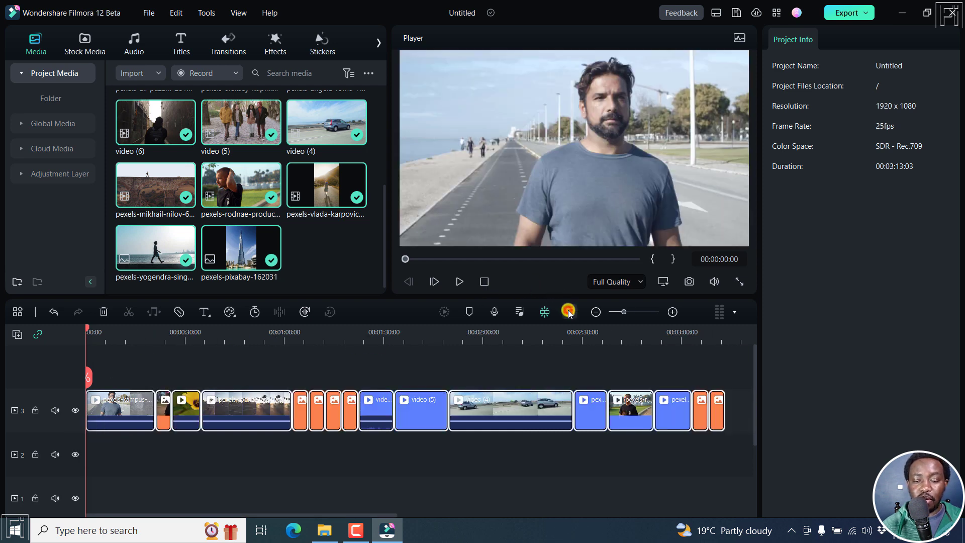
left_click(328, 376)
left_click_drag(383, 250, 372, 266)
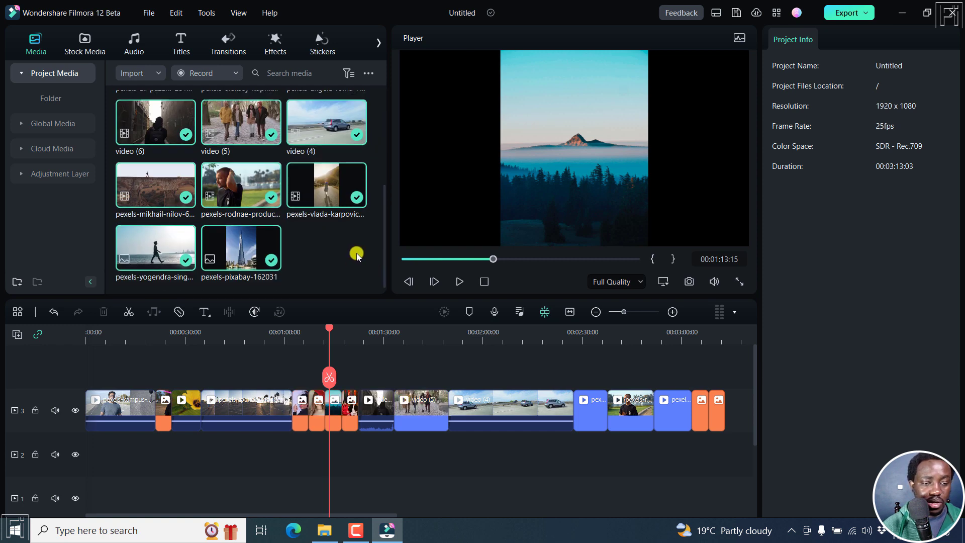
Step: Add the Trending Inspiration music under the video clips and delete the empty tracks
left_click(131, 46)
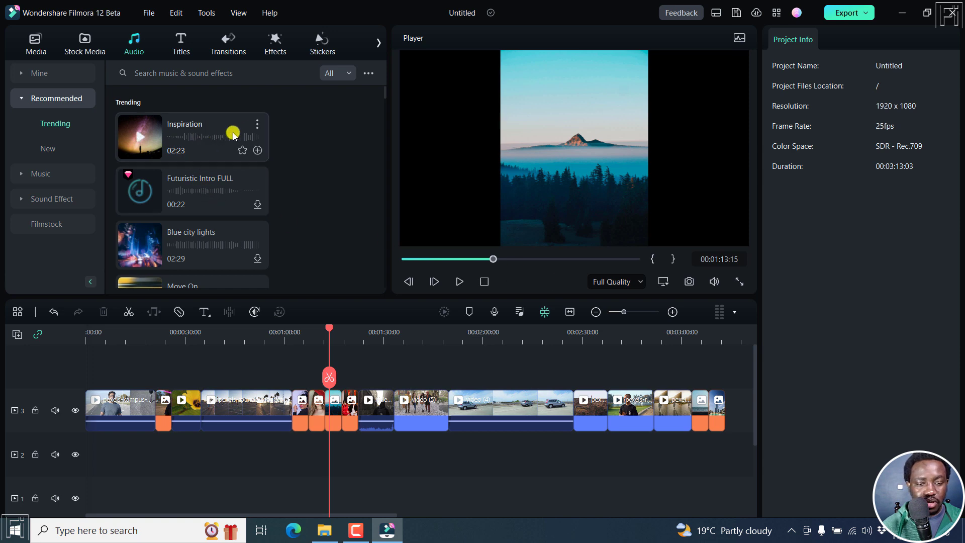
key("ctrl+z")
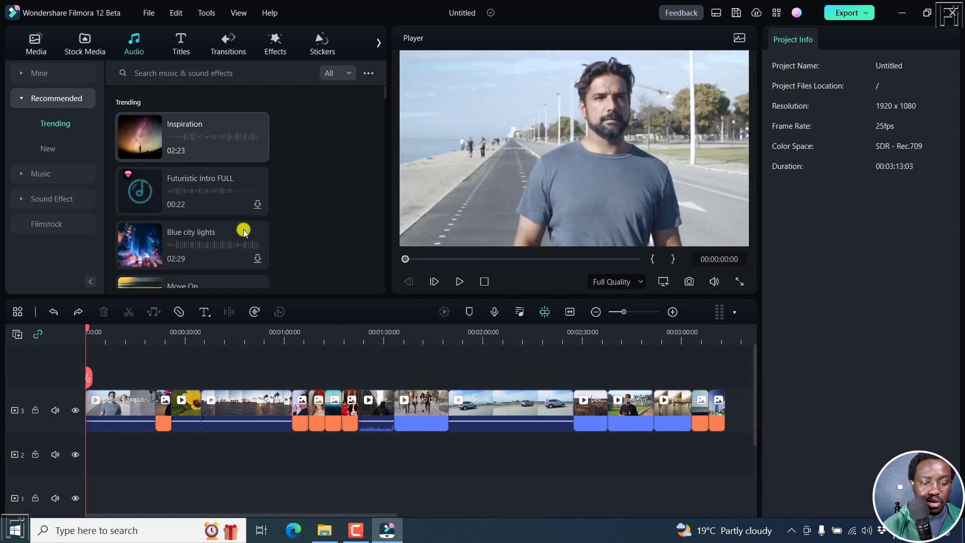
left_click_drag(180, 146, 98, 460)
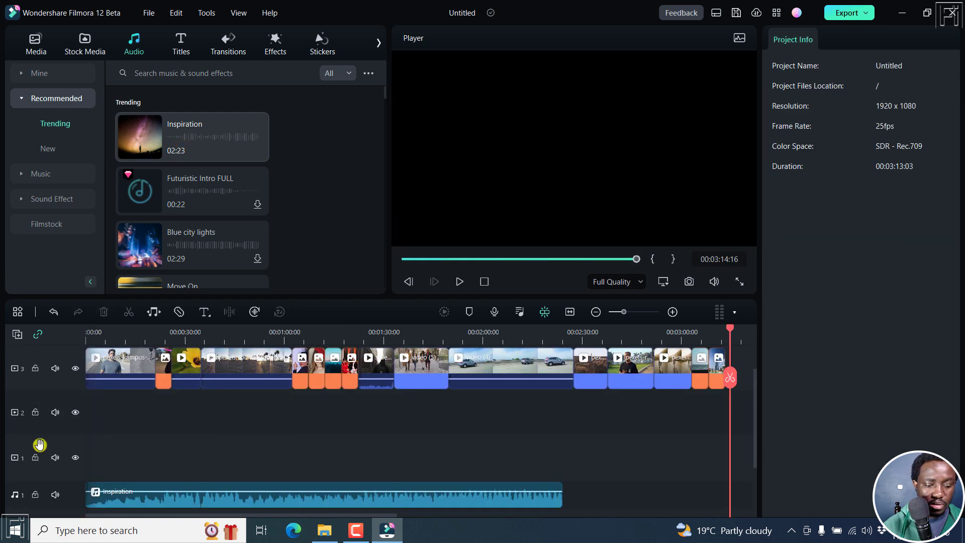
right_click(39, 445)
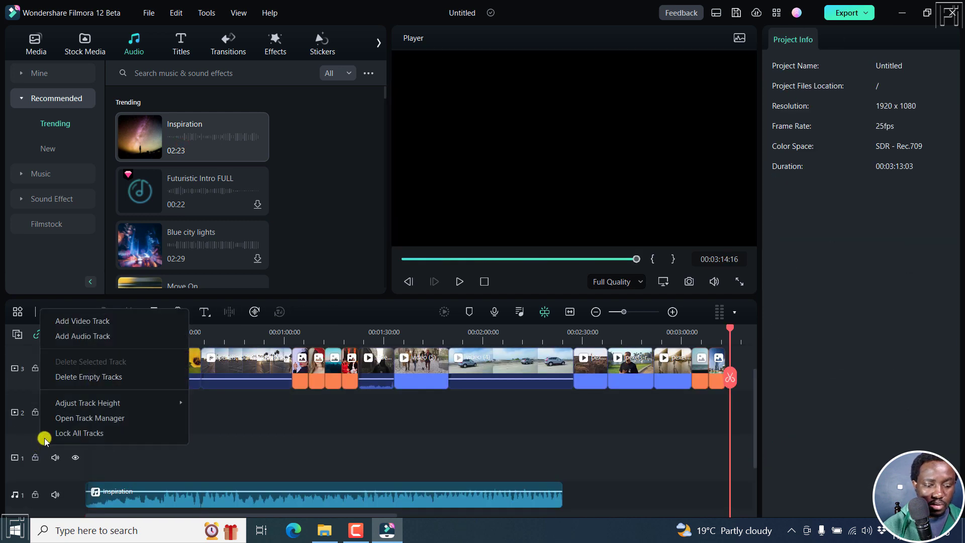
left_click(88, 376)
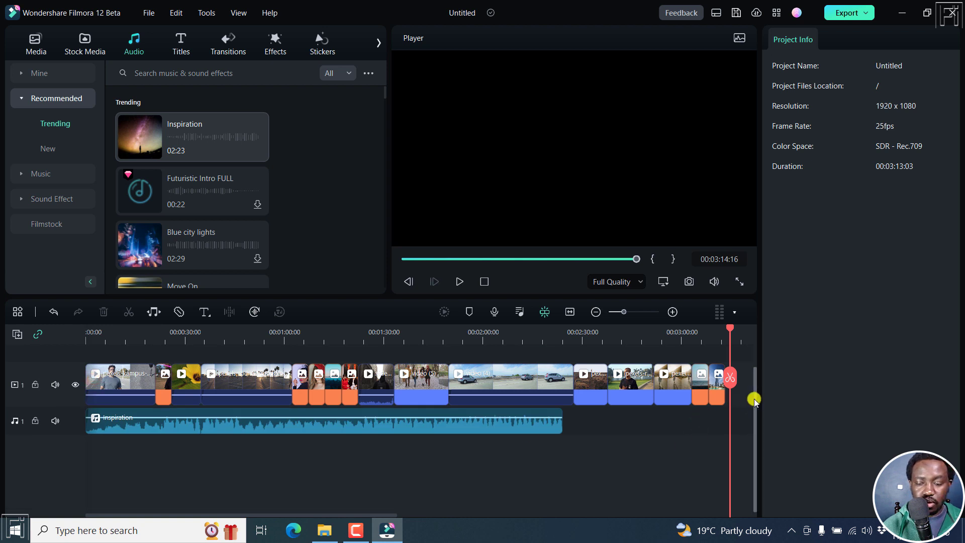
left_click_drag(755, 400, 753, 357)
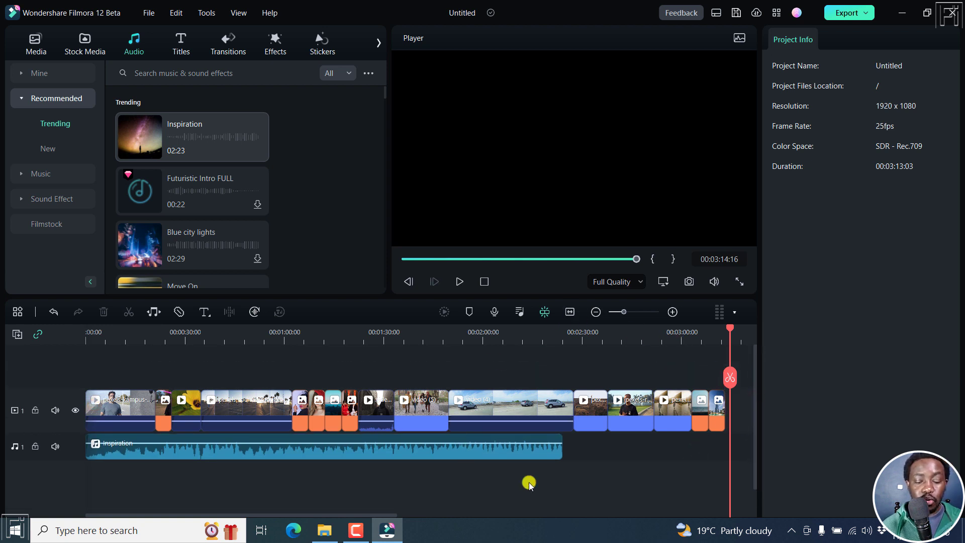
Step: Play the Inspiration music from about 02:14 and 02:21 to find it ending near 2:23
left_click(360, 451)
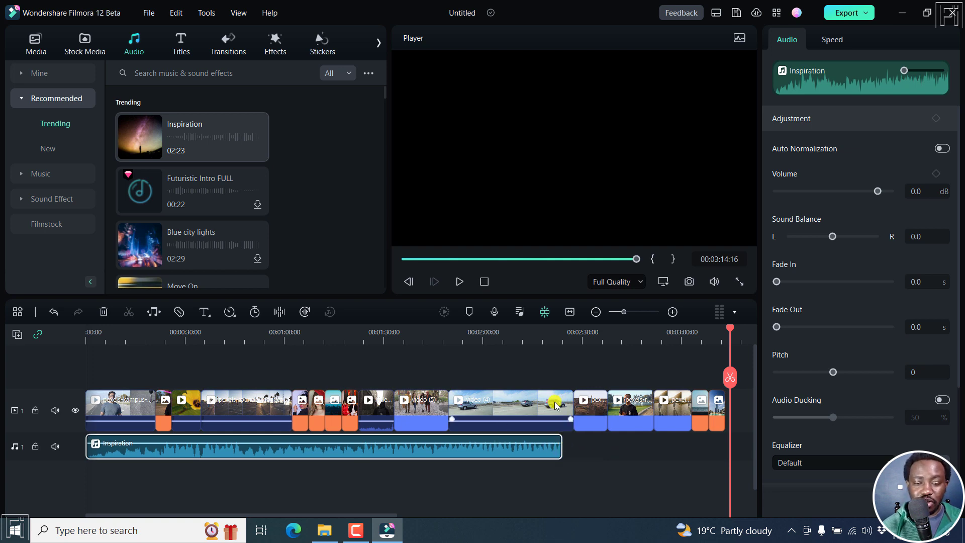
left_click(530, 338)
key("space")
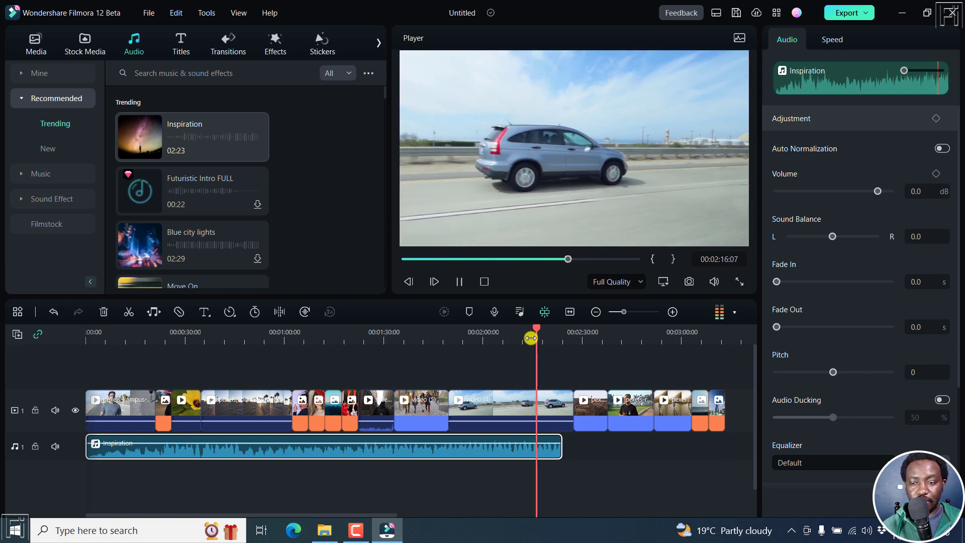
key("space")
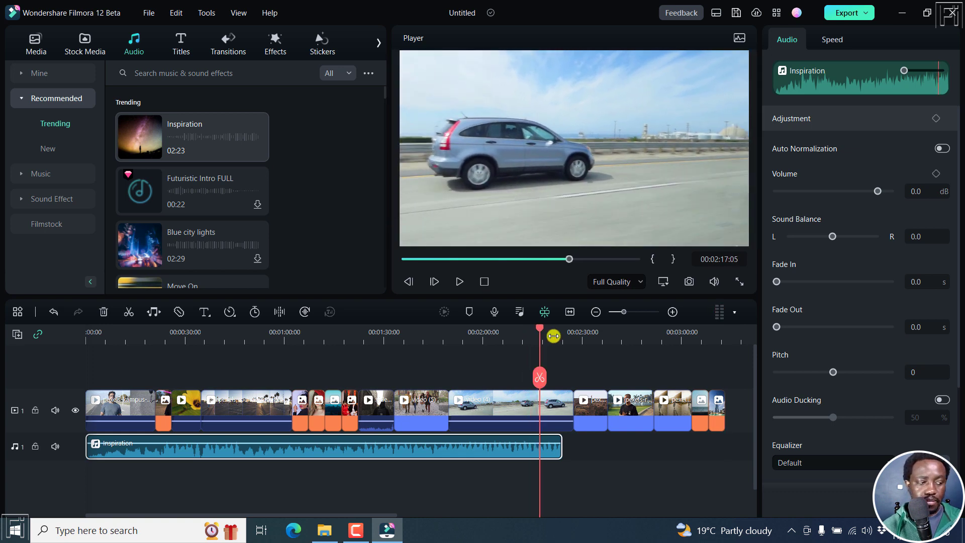
left_click(552, 335)
key("space")
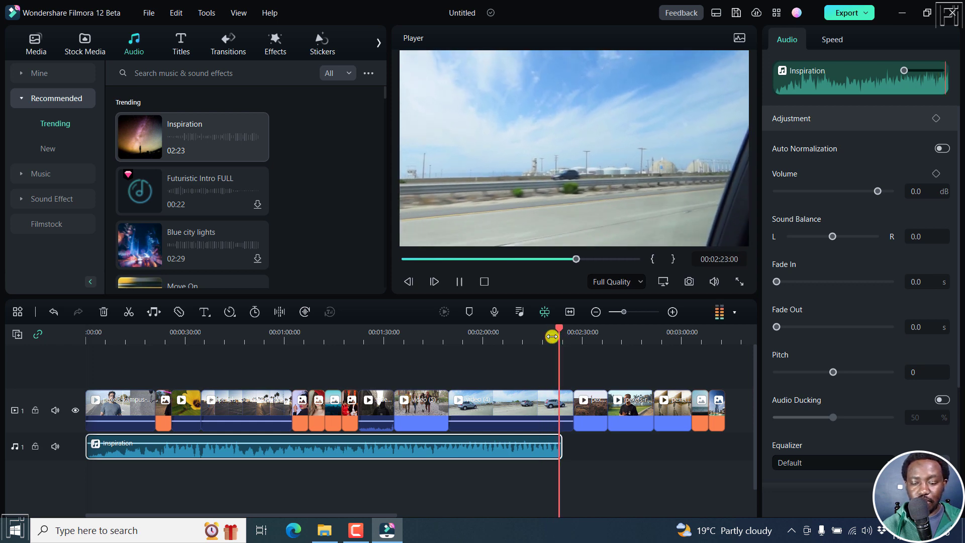
key("space")
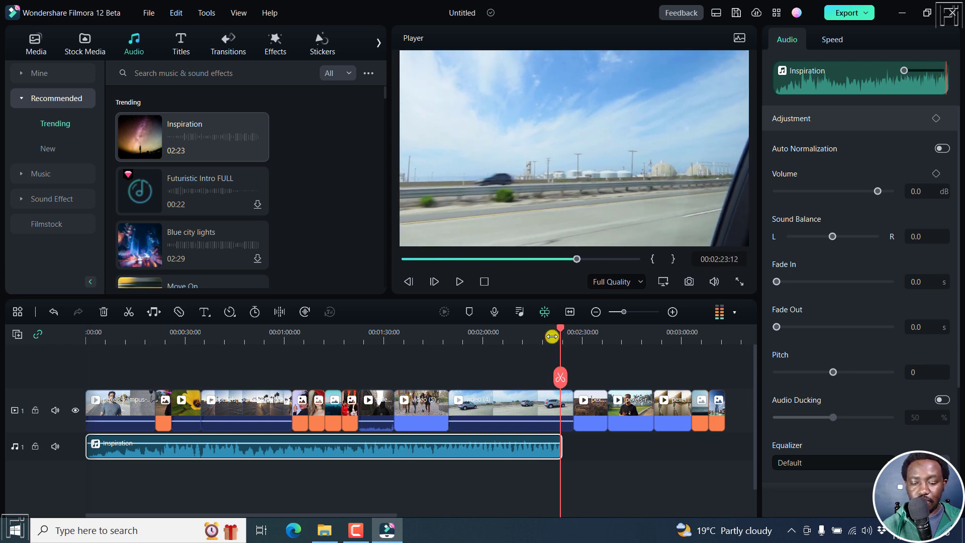
Step: Audio-stretch the Inspiration music to the last clip's end, preview from 02:16, then return to start
left_click(154, 312)
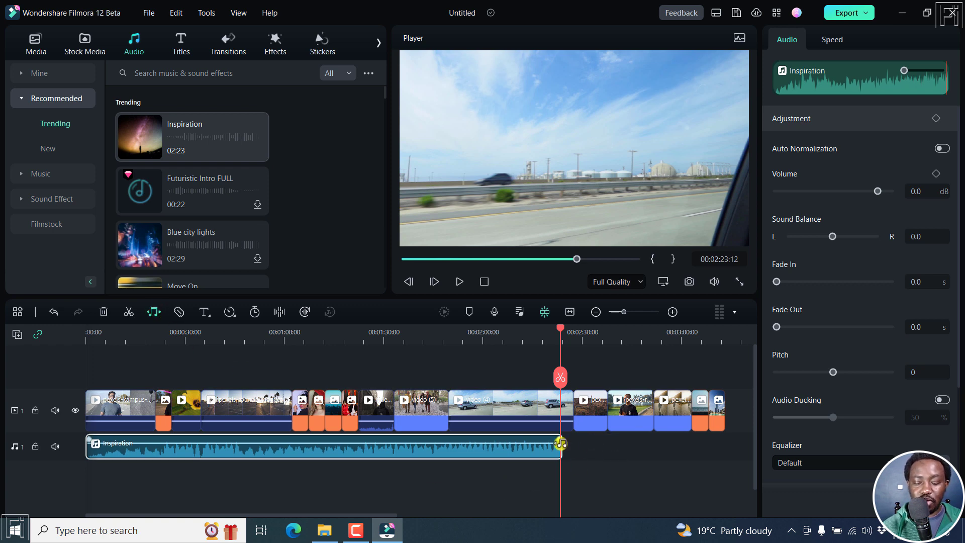
left_click_drag(560, 443, 724, 435)
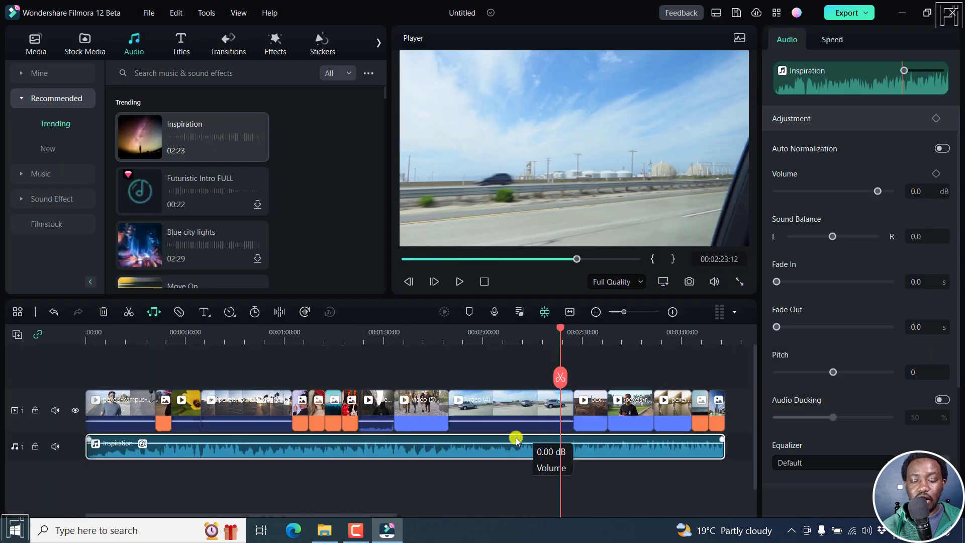
left_click(534, 338)
key("space")
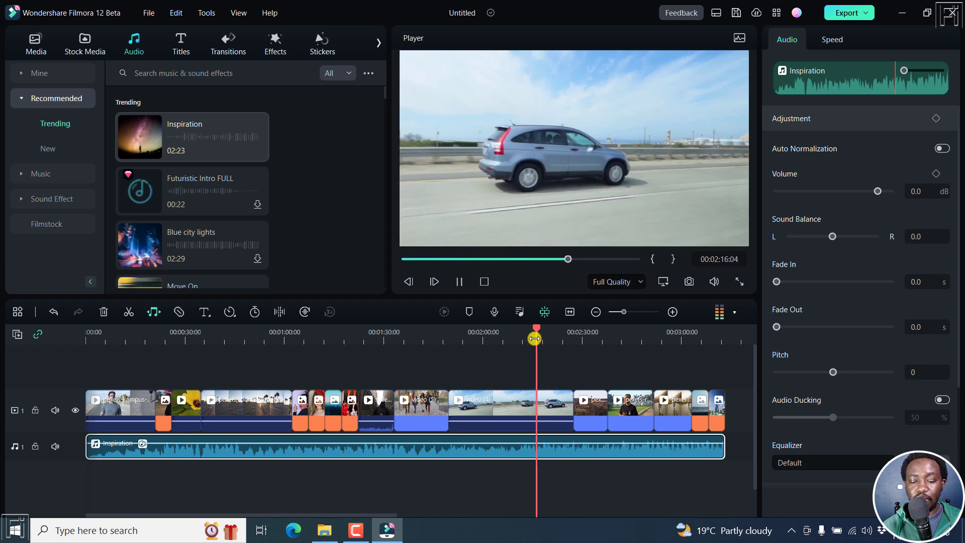
key("XF86AudioLowerVolume")
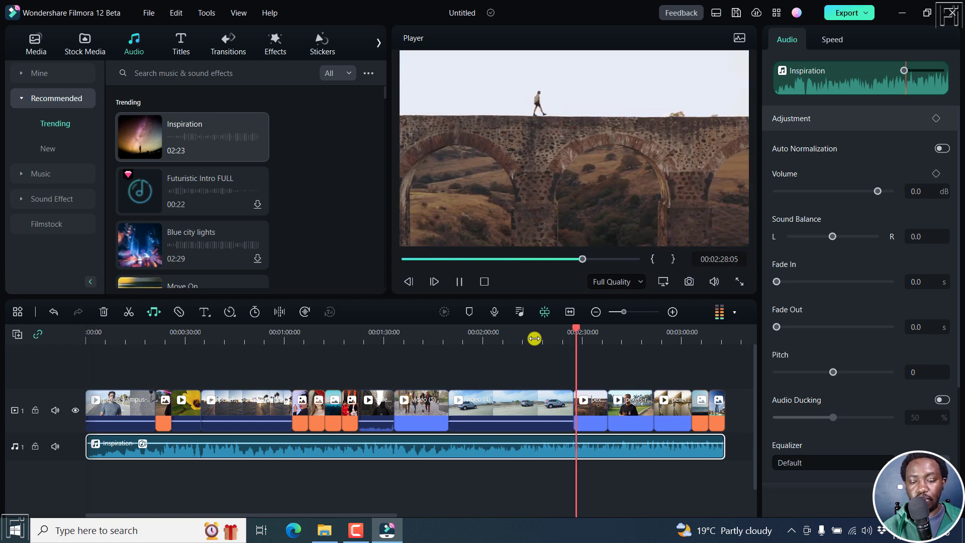
key("space")
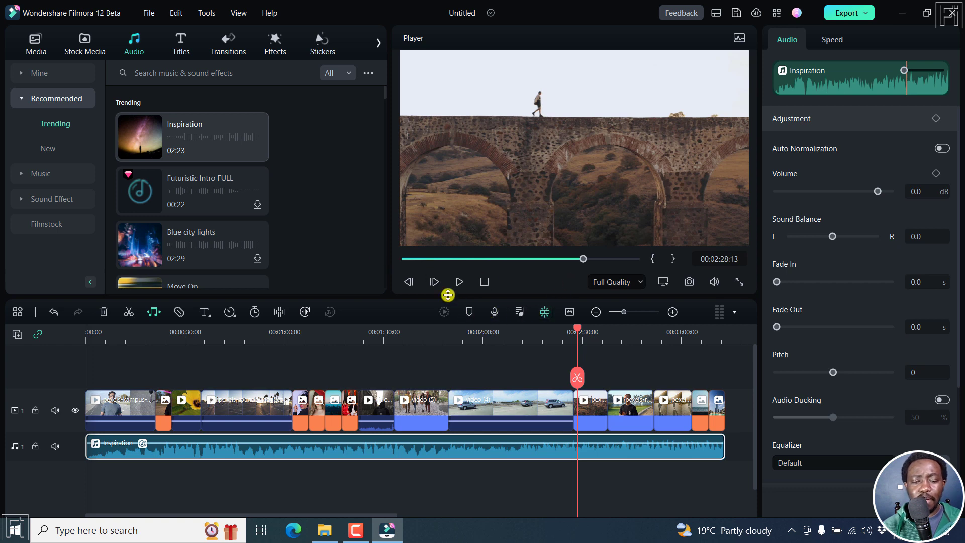
key("Home")
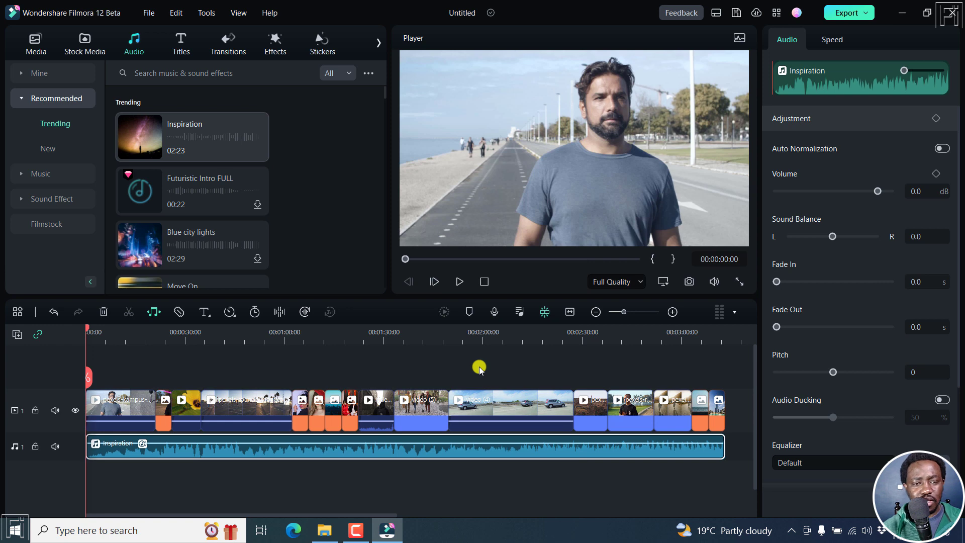
Step: Place the Subtitle 2 title template on the track above the video at the timeline start
left_click(181, 40)
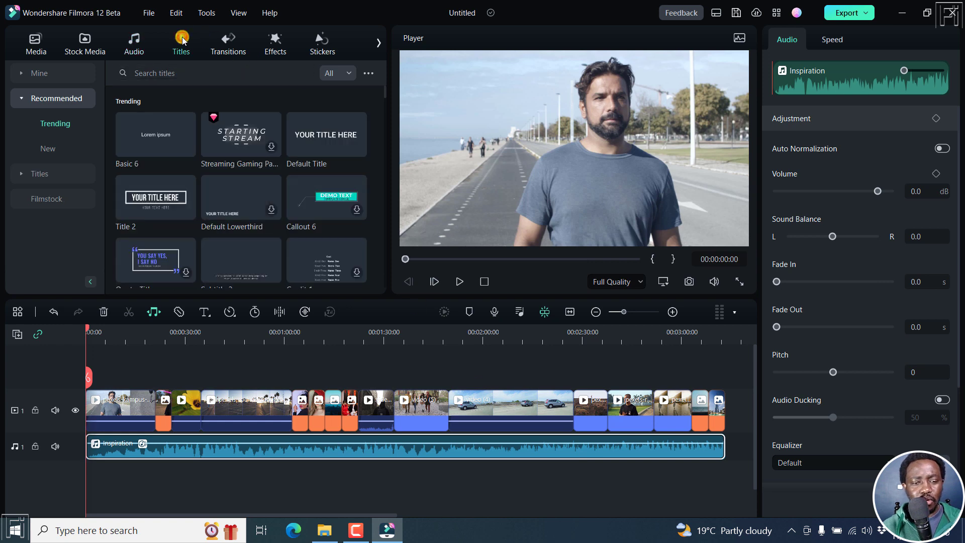
left_click(20, 173)
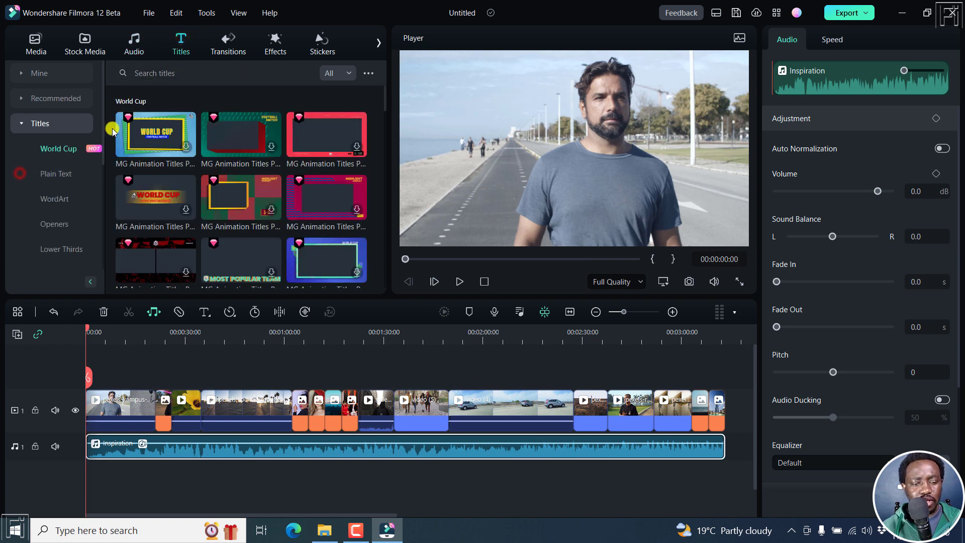
left_click_drag(101, 99, 99, 156)
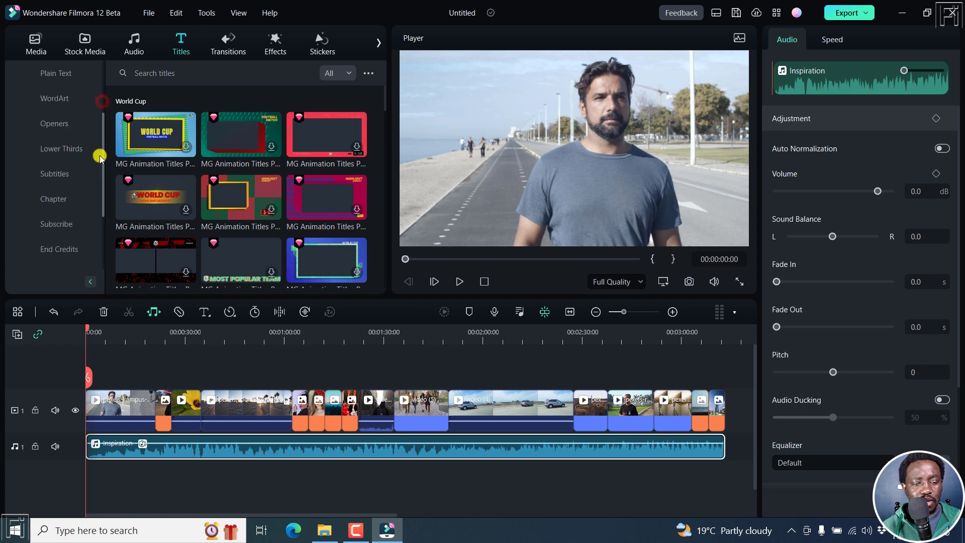
left_click(61, 173)
left_click_drag(145, 133, 94, 377)
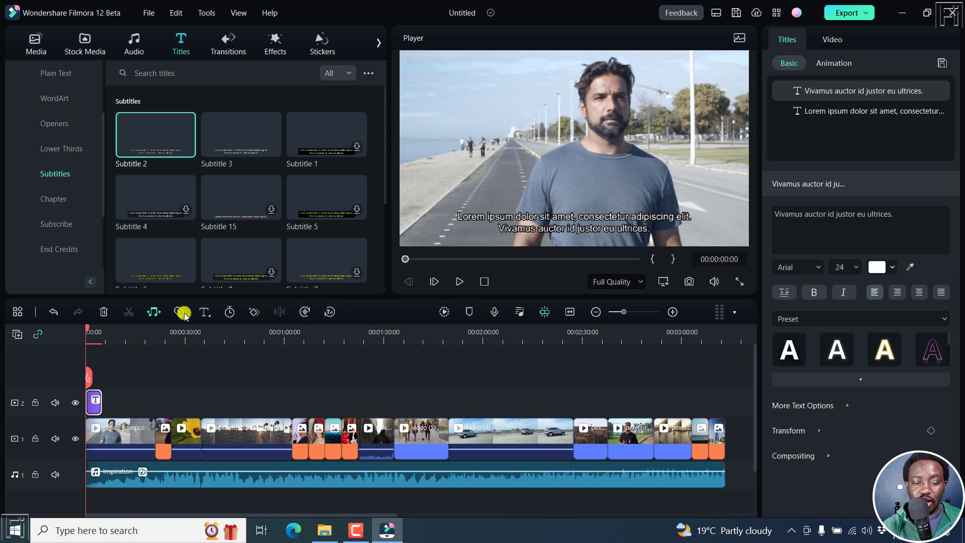
left_click(672, 312)
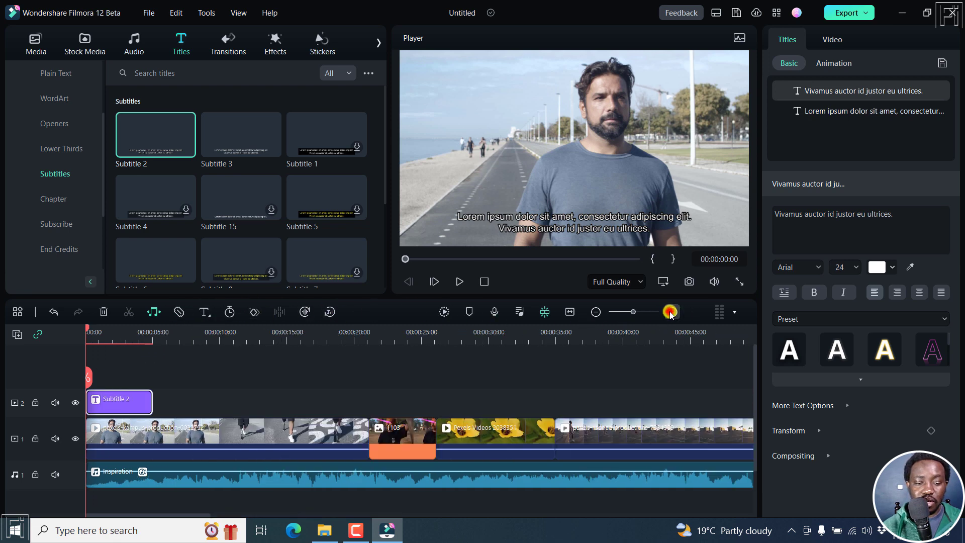
left_click(123, 404)
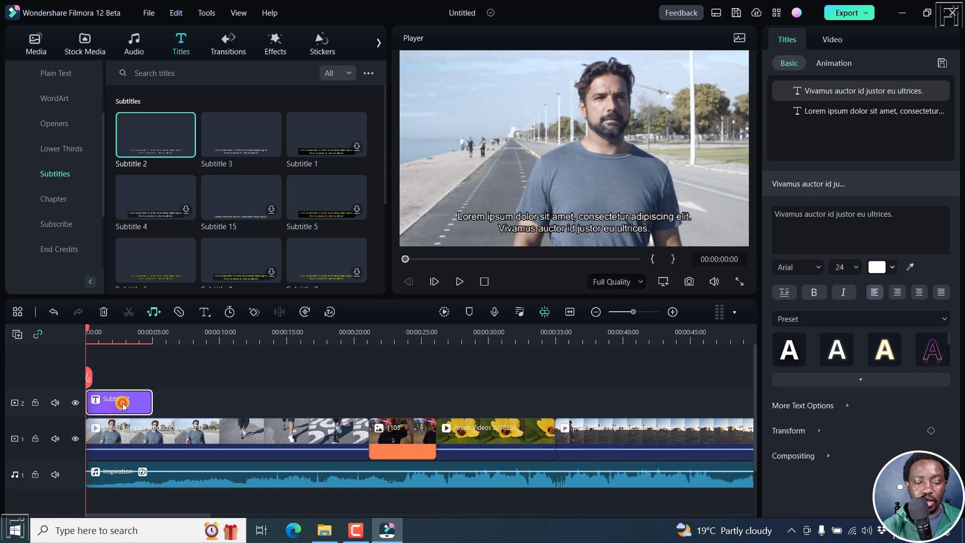
Step: Replace the Lorem ipsum subtitle line with 'This is subtitle 1'
left_click(842, 109)
left_click(798, 226)
key("ctrl+a")
type("asdfg")
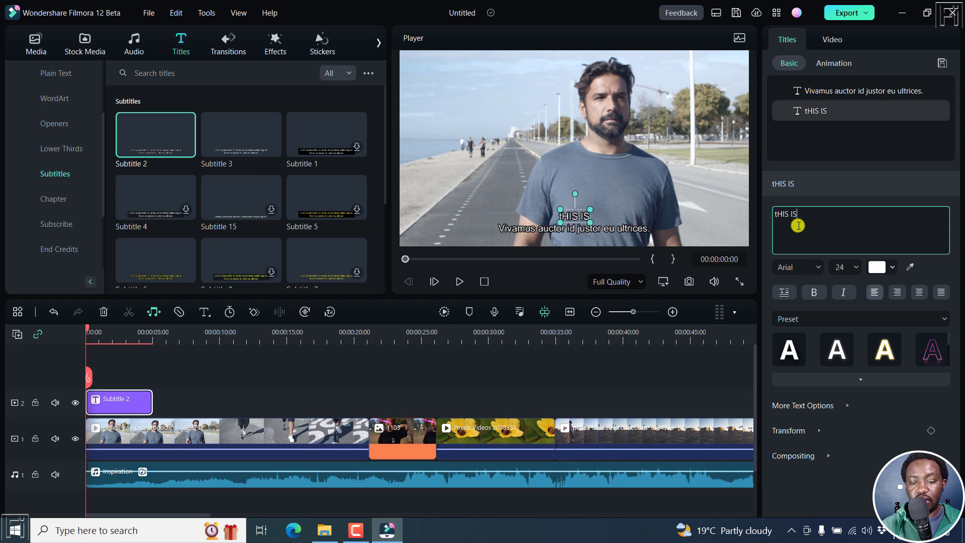
key("ctrl+a")
key("BackSpace")
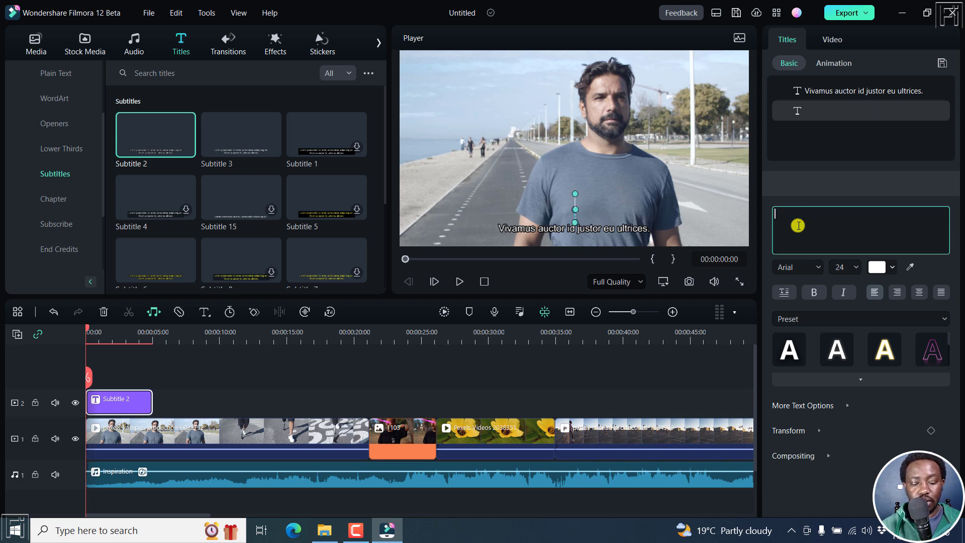
type("This is s")
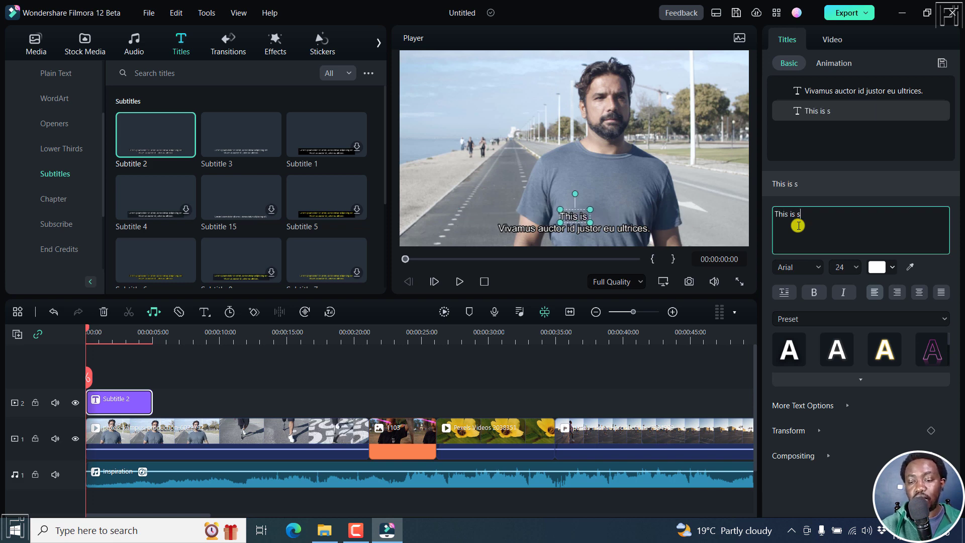
type("ubtitle 1")
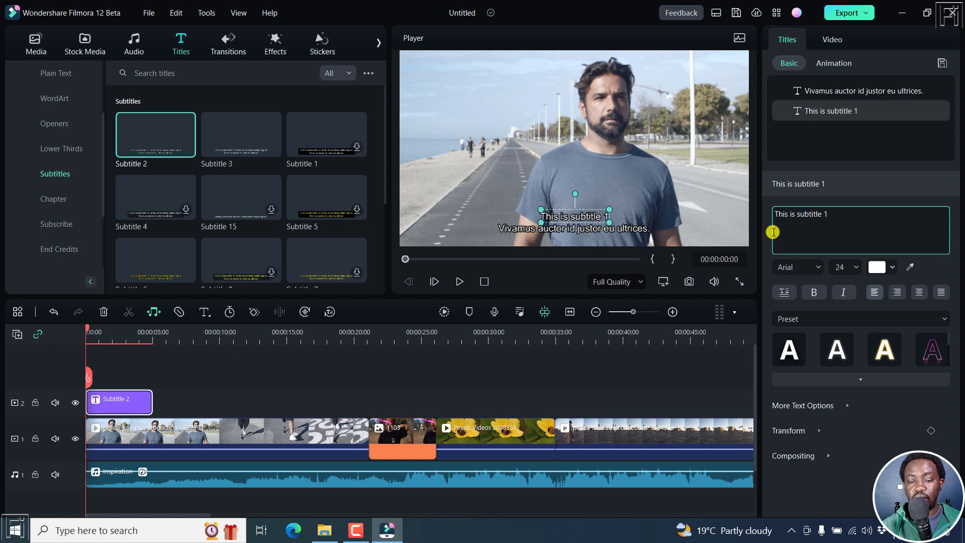
Step: Replace the Vivamus subtitle line with 'This is subtitle 2'
left_click(822, 91)
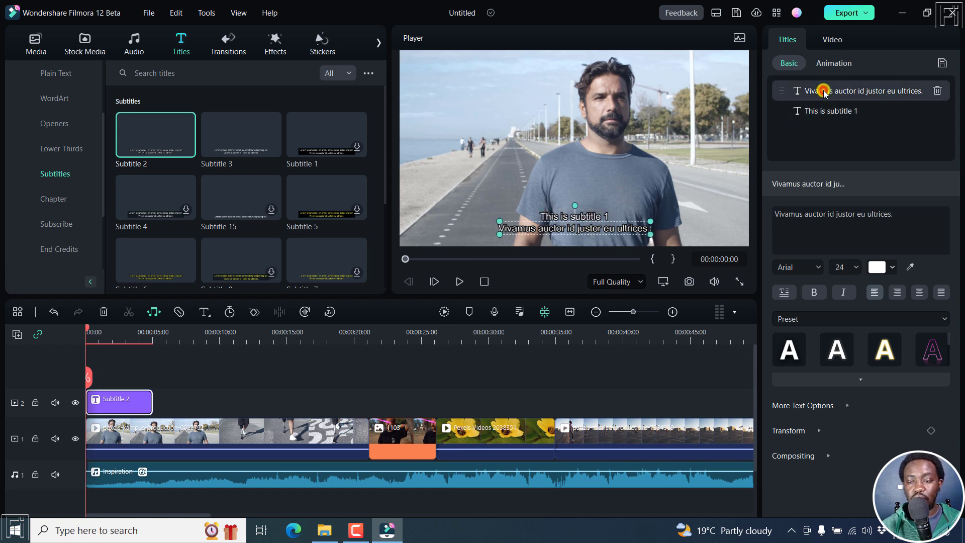
left_click(810, 217)
key("ctrl+a")
type("t")
key("BackSpace")
type("Th")
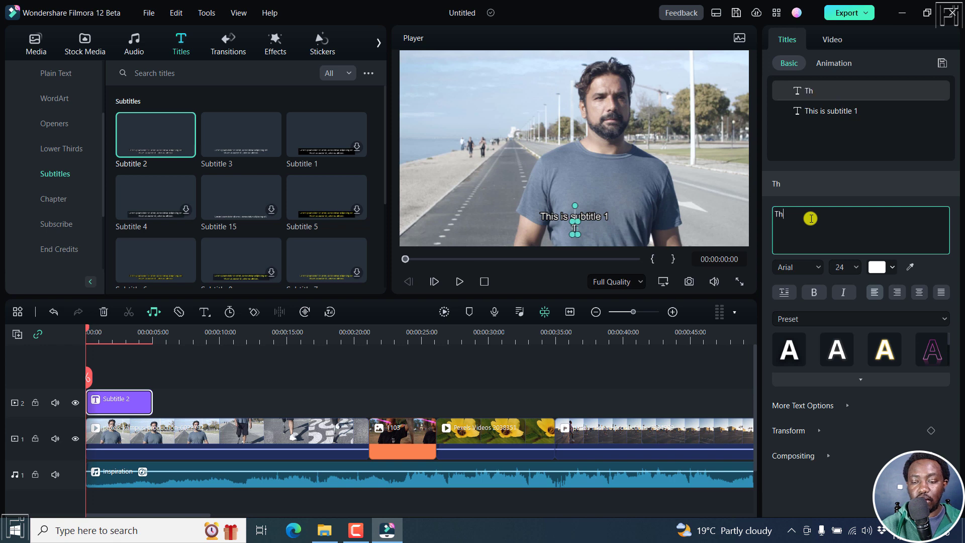
type("is is subtitle 2")
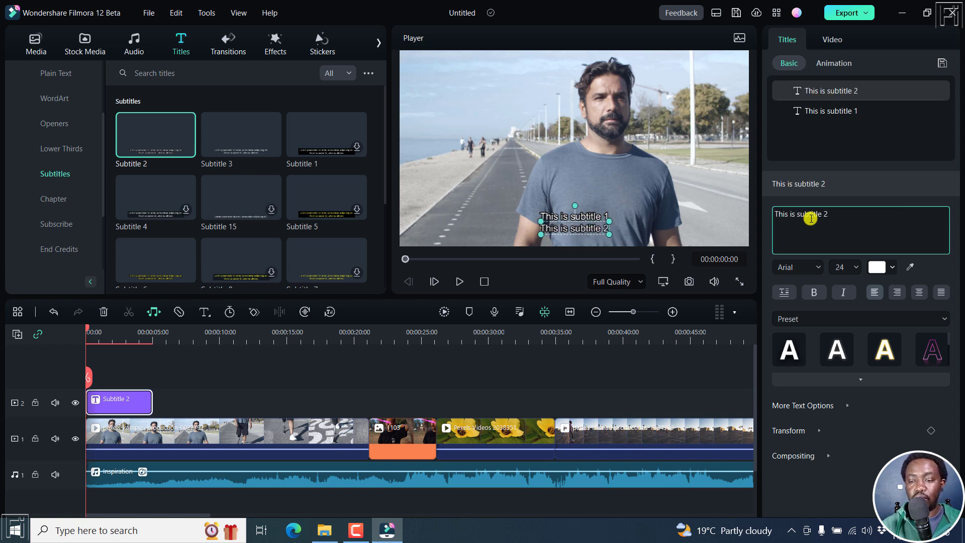
key("Return")
key("BackSpace")
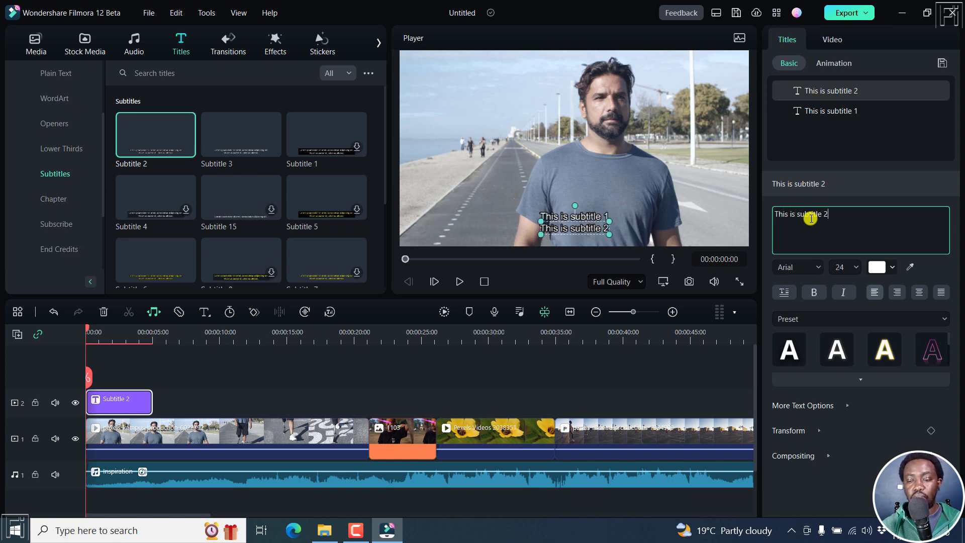
left_click(223, 387)
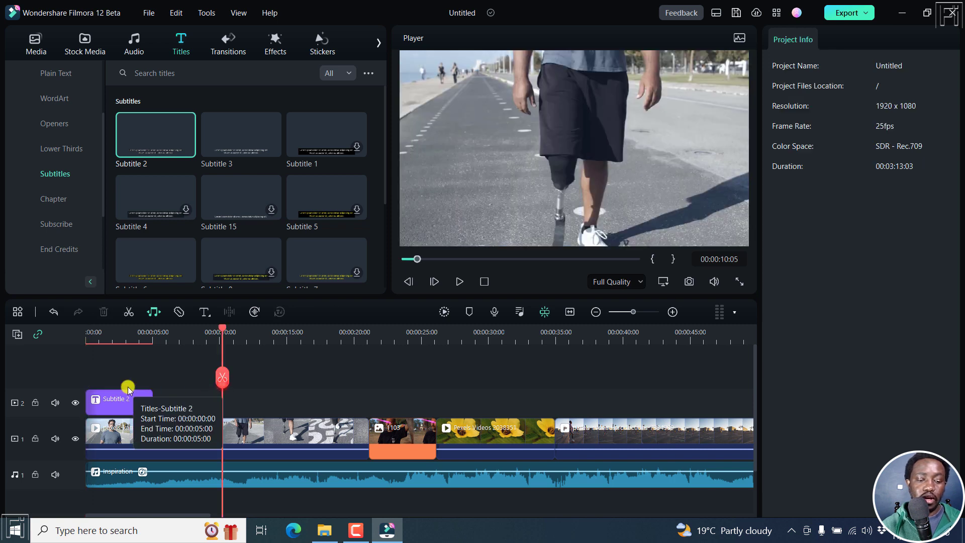
left_click(119, 378)
left_click(127, 395)
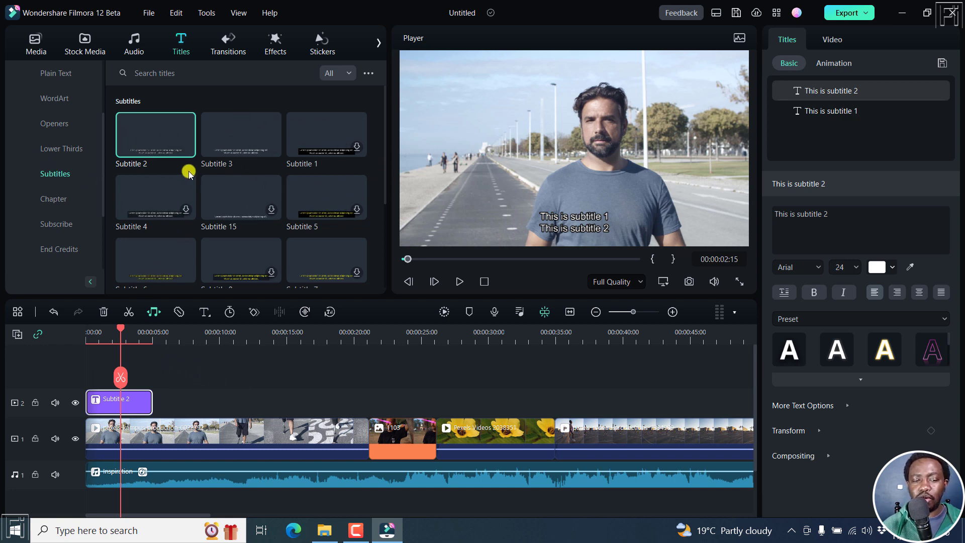
right_click(140, 405)
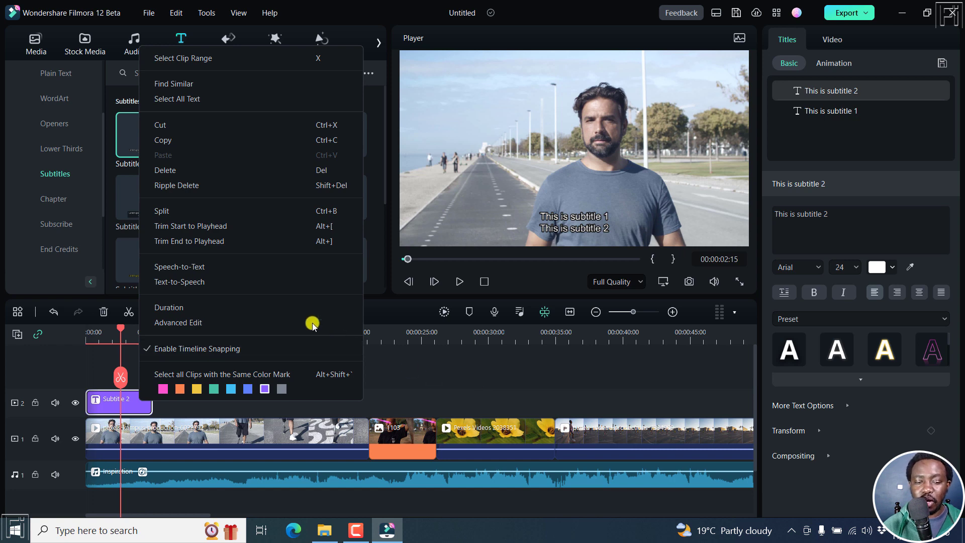
left_click(126, 408)
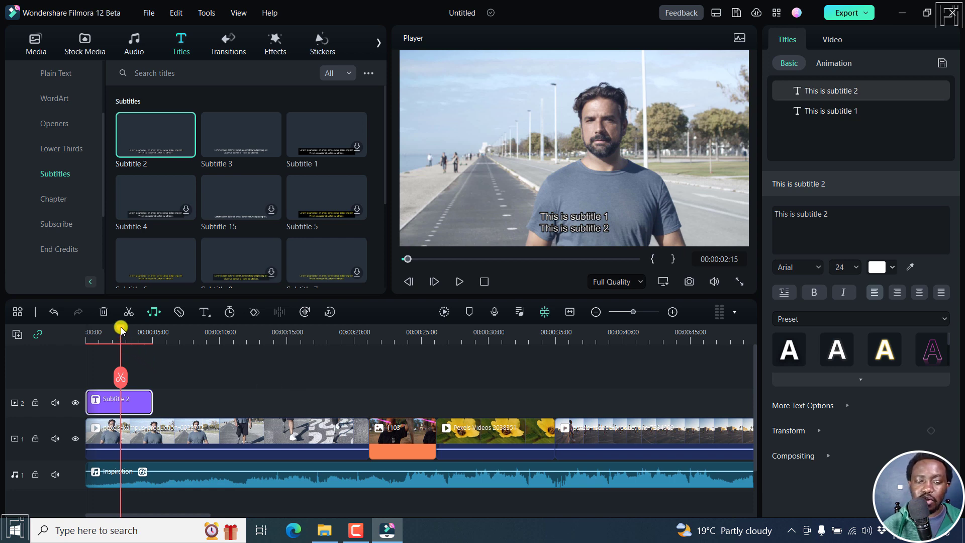
left_click_drag(121, 329, 183, 329)
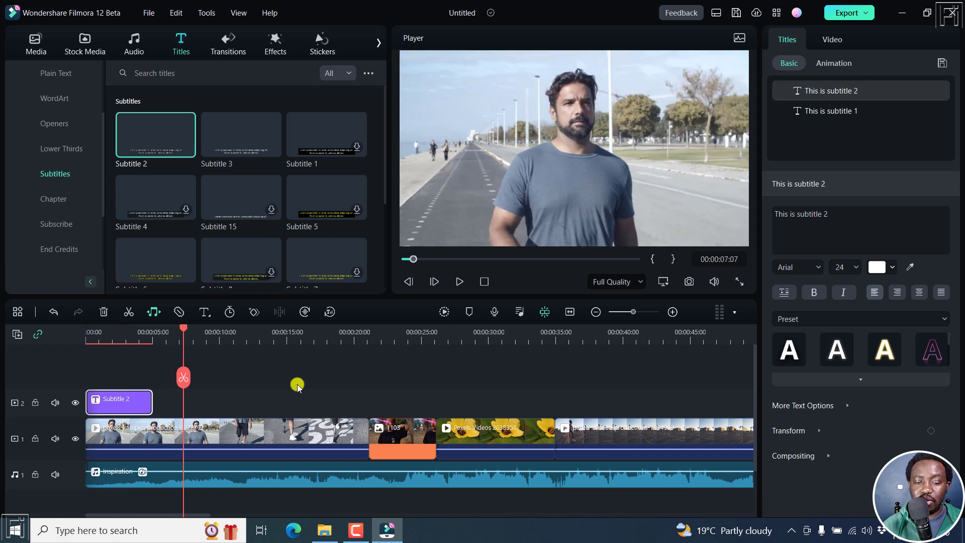